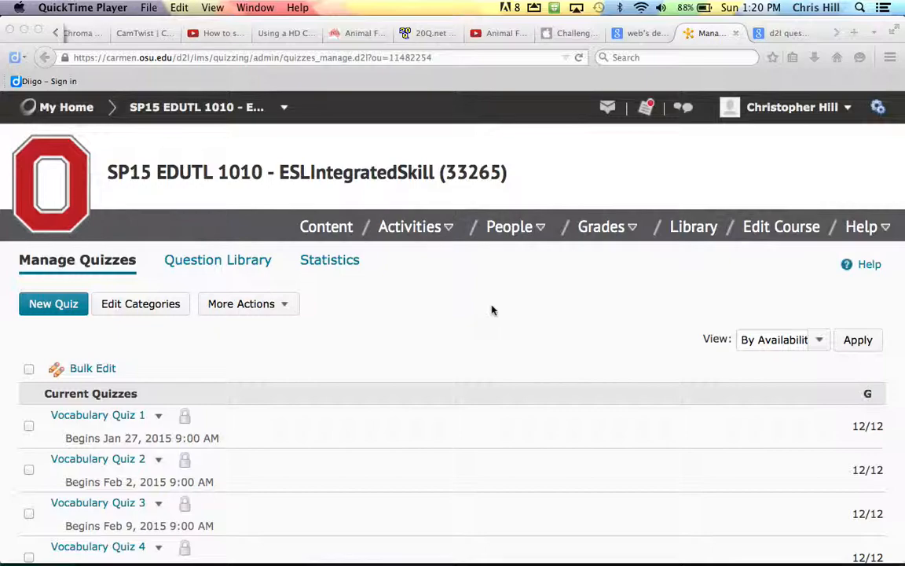
# - Bring up the week 6 vocab.txt quiz file in TextWrangler
pyautogui.press('super+Tab')
pyautogui.press('super+Tab')
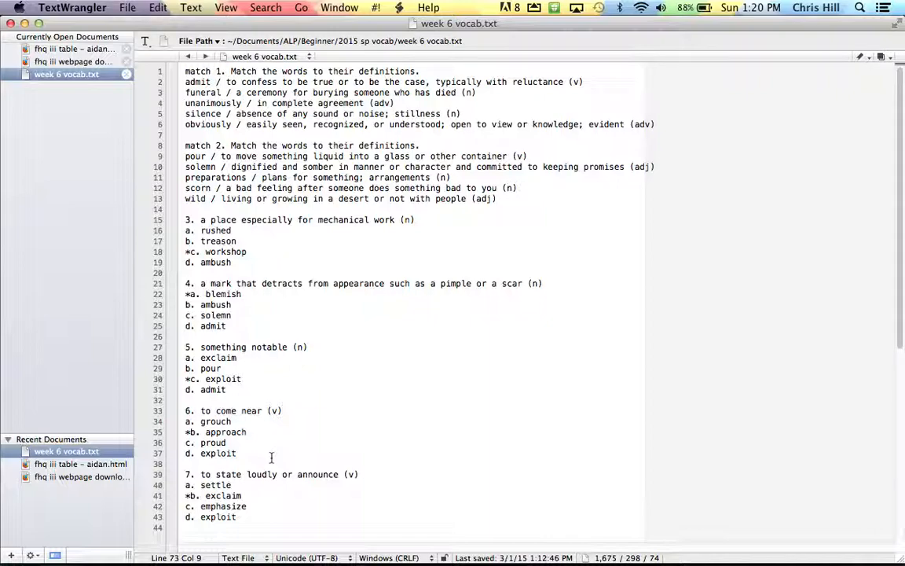
pyautogui.press('super+Tab')
pyautogui.press('super+Tab')
pyautogui.press('super+Tab')
pyautogui.press('super+Tab')
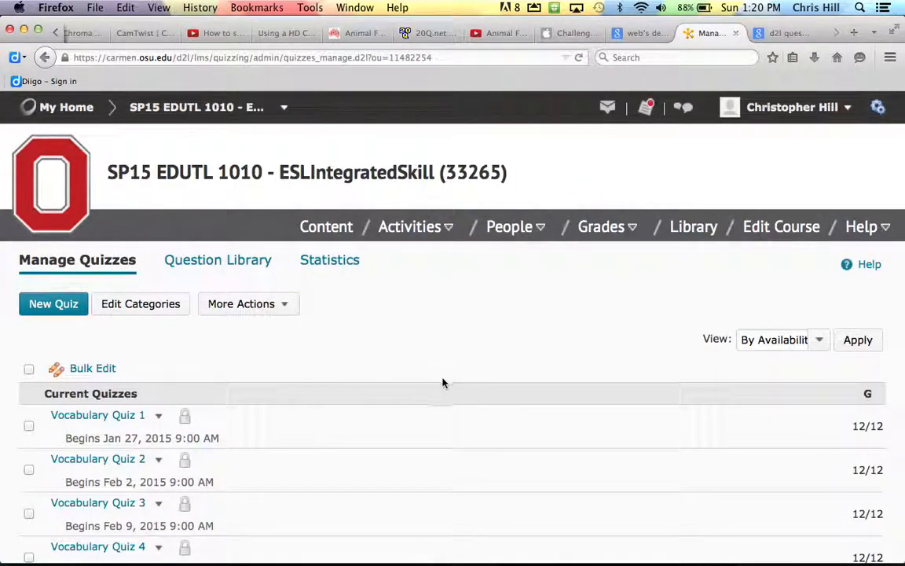
pyautogui.press('super+Tab')
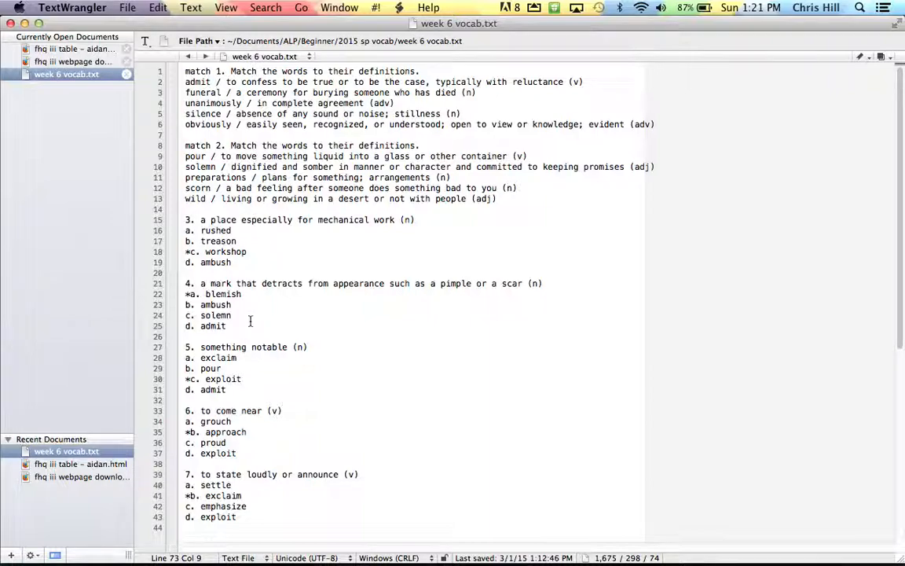
pyautogui.press('super+Tab')
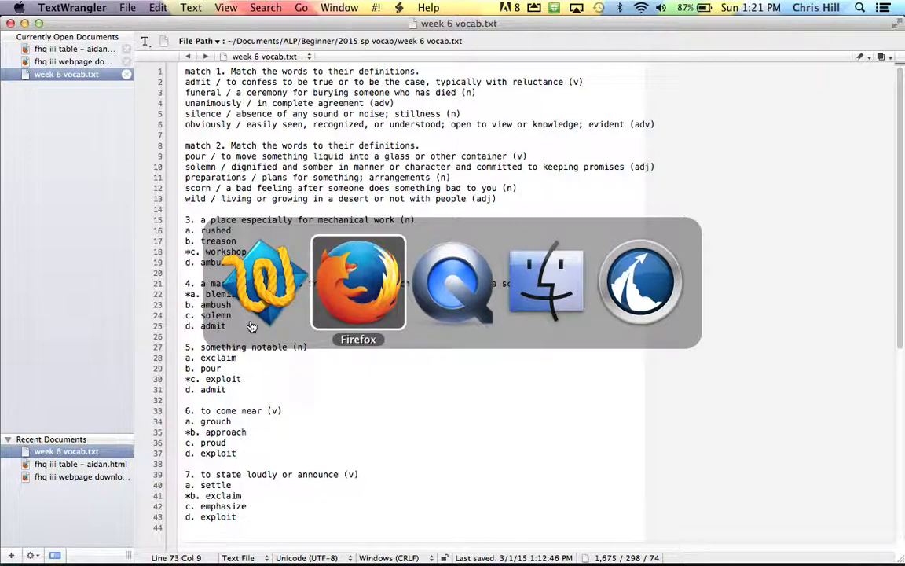
# - Check that the D2L Question Import Tool's quiz box is empty, then return to Firefox
pyautogui.press('super+Tab')
pyautogui.press('super+Tab')
pyautogui.press('super+Tab')
pyautogui.press('super+Tab')
pyautogui.press('super+Tab')
pyautogui.press('super+Tab')
pyautogui.press('super+Tab')
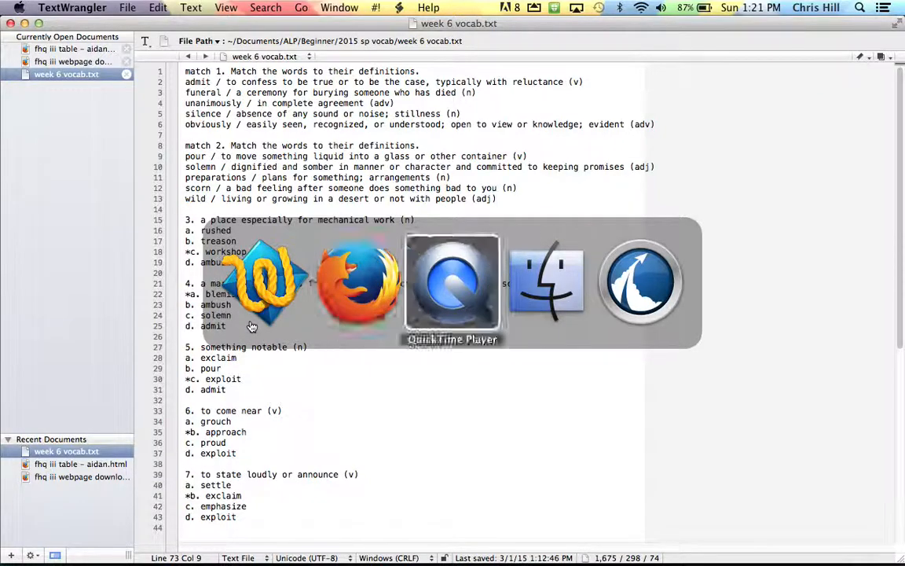
pyautogui.press('super+Tab')
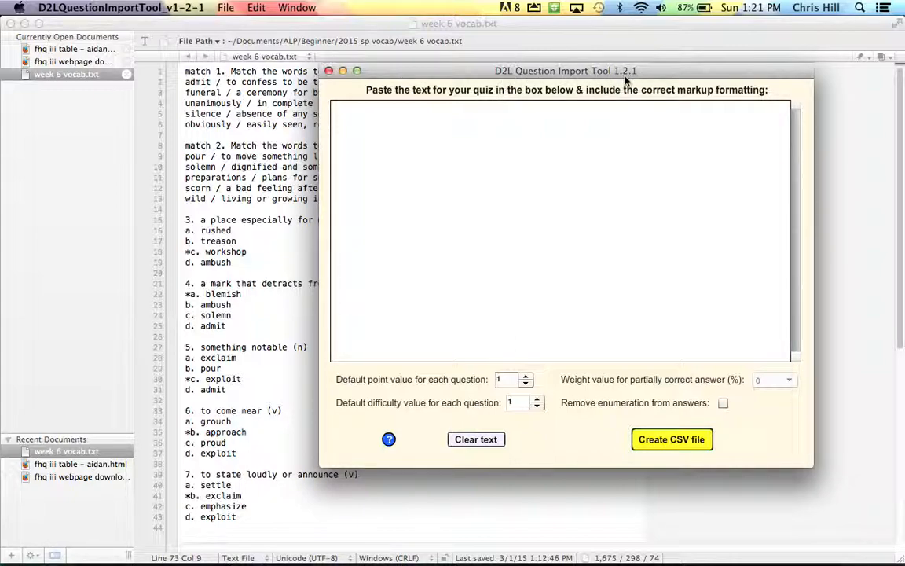
pyautogui.press('super+Tab')
pyautogui.press('super+Tab')
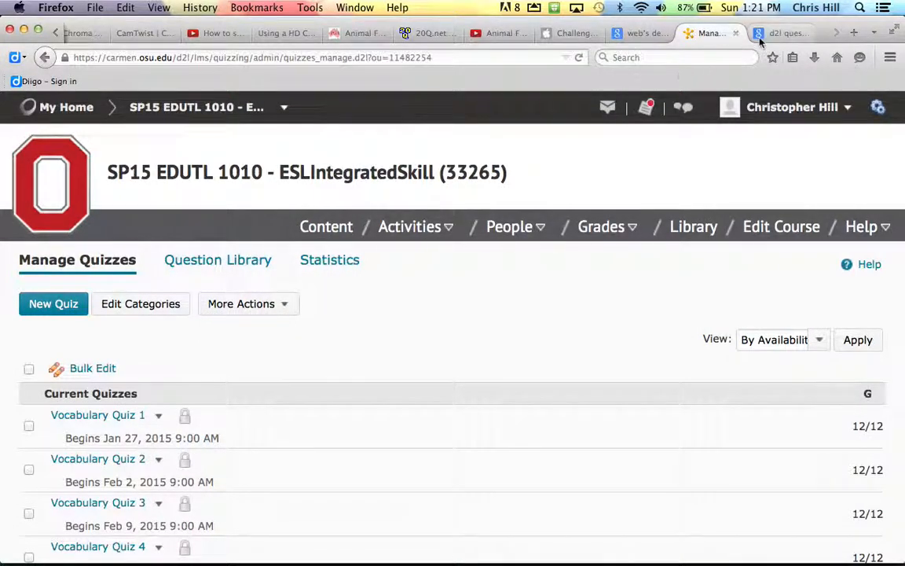
# - Open the Learn@UW Quiz Question Importer Tool page from the Google results and view Install Now
pyautogui.click(761, 34)
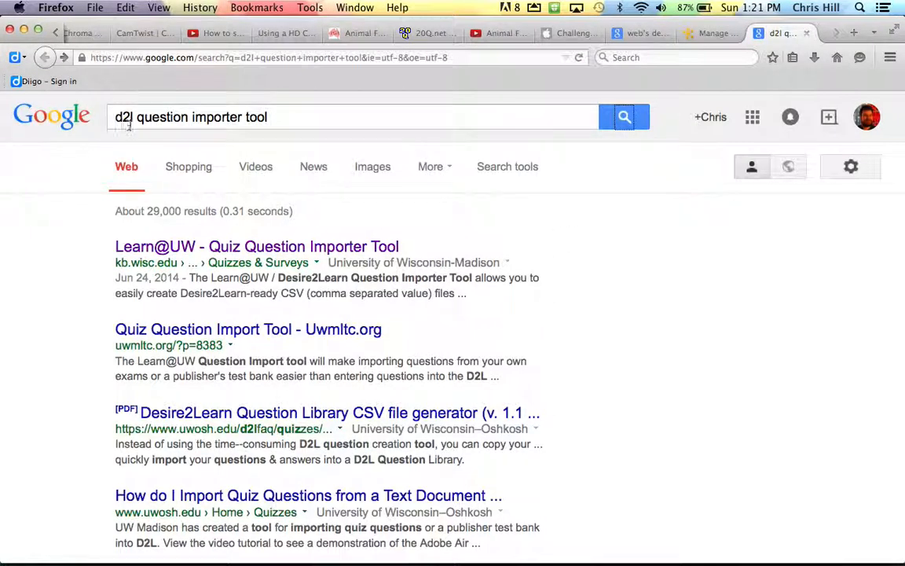
pyautogui.click(214, 249)
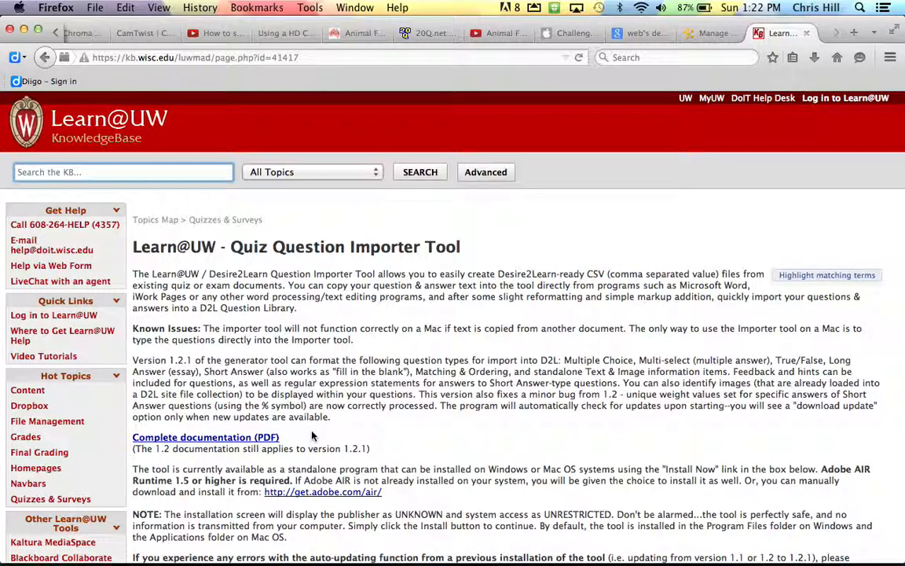
pyautogui.scroll(-10, 312, 436)
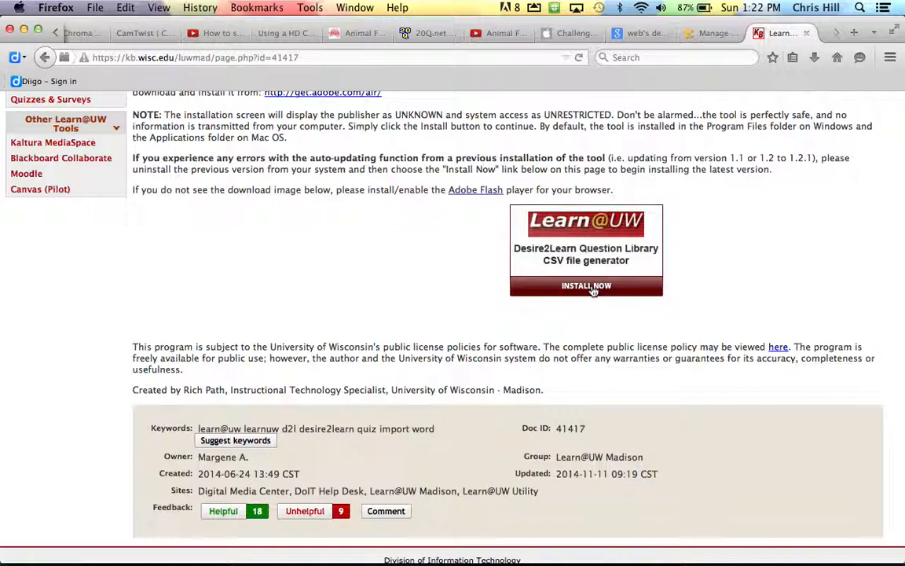
pyautogui.press('super+Tab')
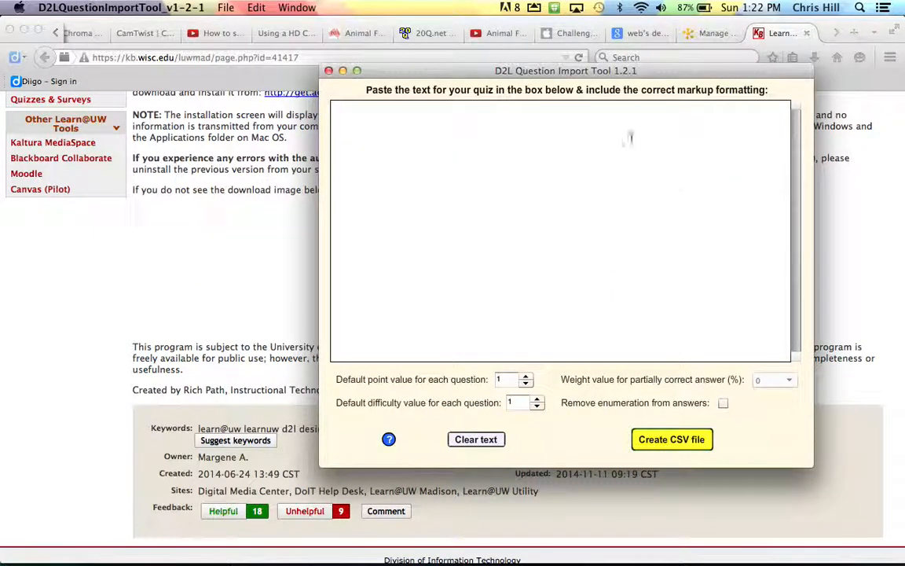
# - Copy all of week 6 vocab.txt into the import tool's quiz text box
pyautogui.press('super+Tab')
pyautogui.press('Tab')
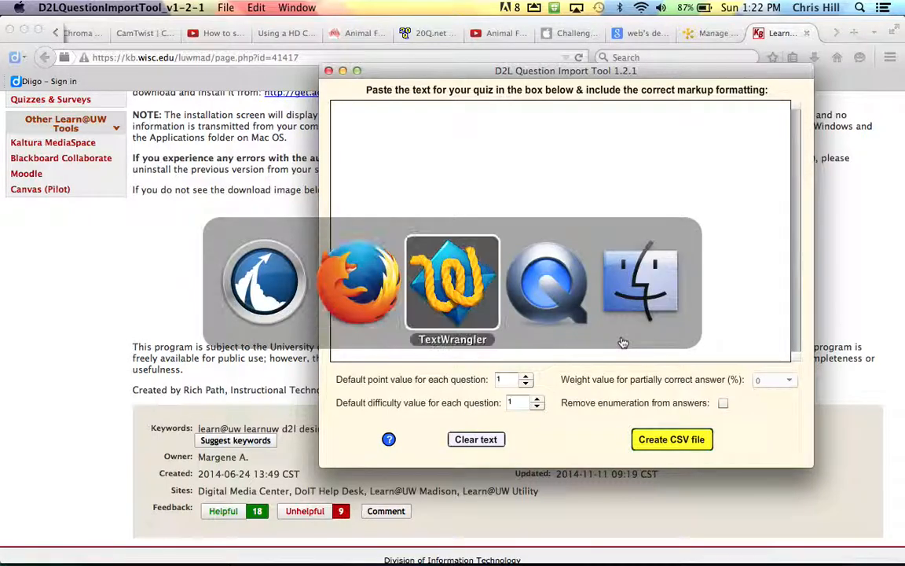
pyautogui.press('super+a')
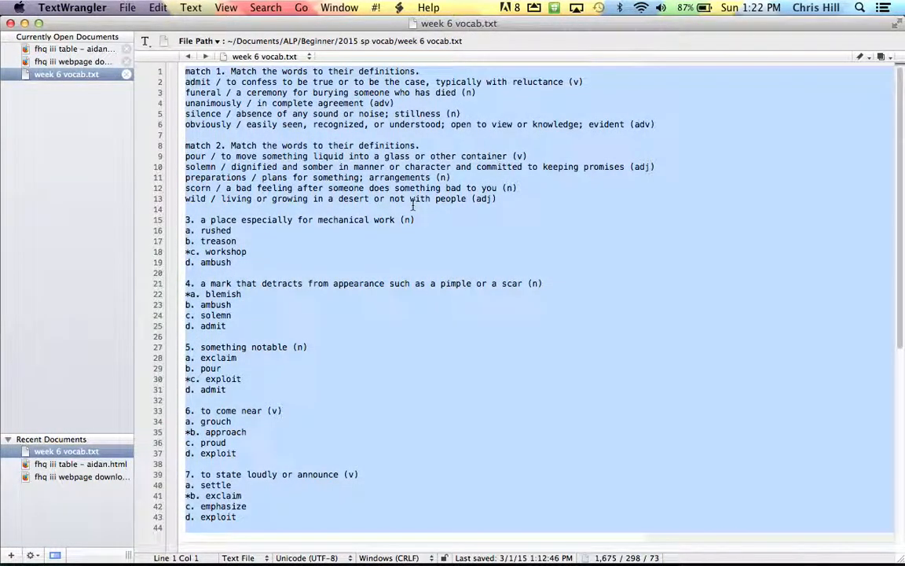
pyautogui.press('super+Tab')
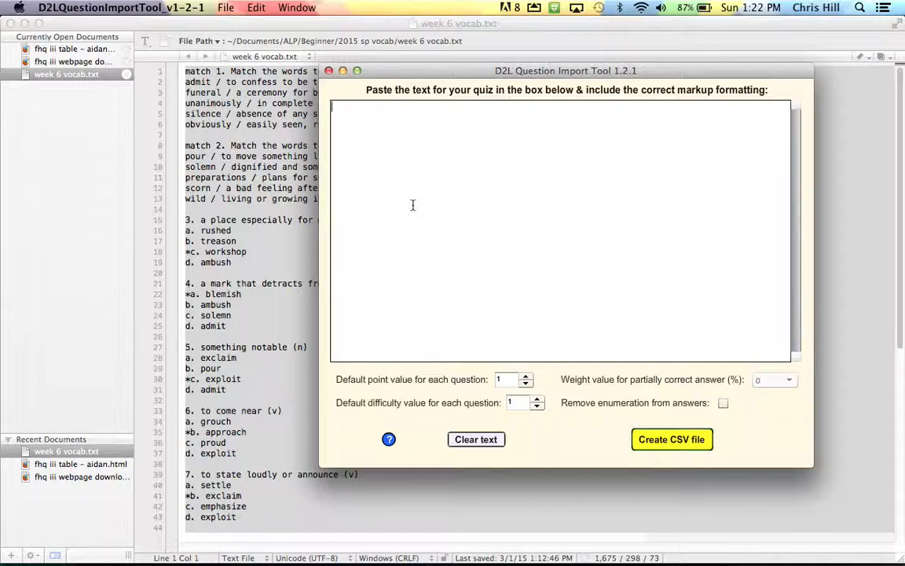
pyautogui.press('super+v')
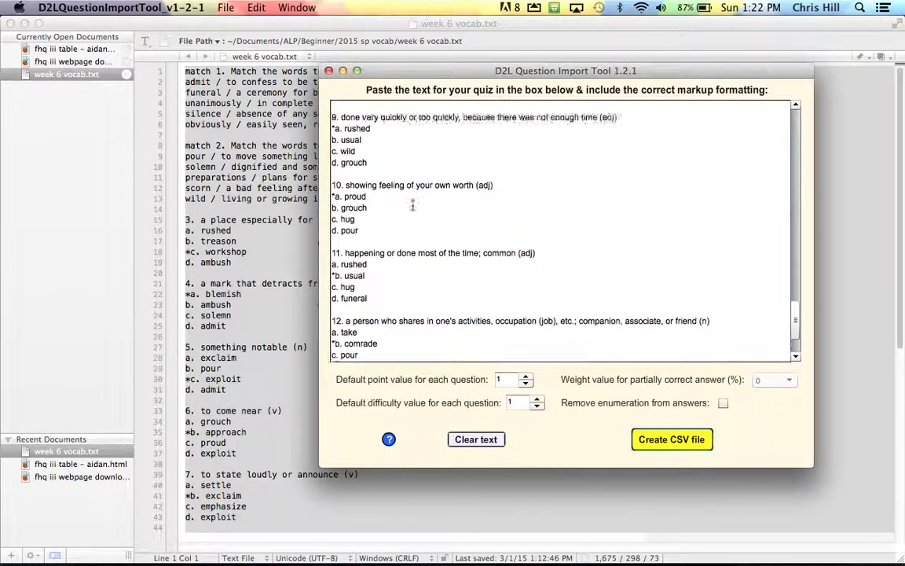
pyautogui.scroll(20, 413, 205)
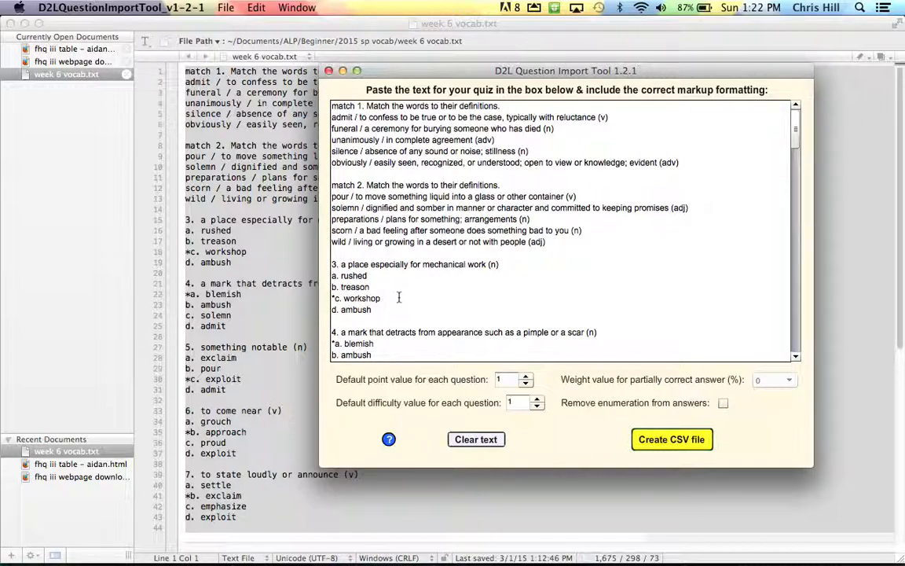
# - Enable Remove enumeration from answers and browse to ALP > Beginner > 2015 sp vocab for the CSV
pyautogui.click(724, 403)
pyautogui.click(671, 440)
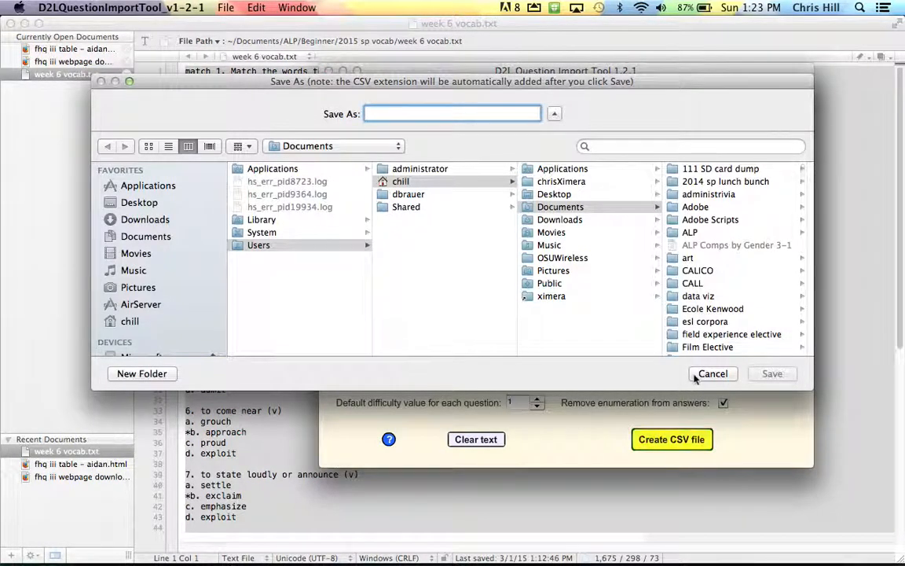
pyautogui.click(692, 234)
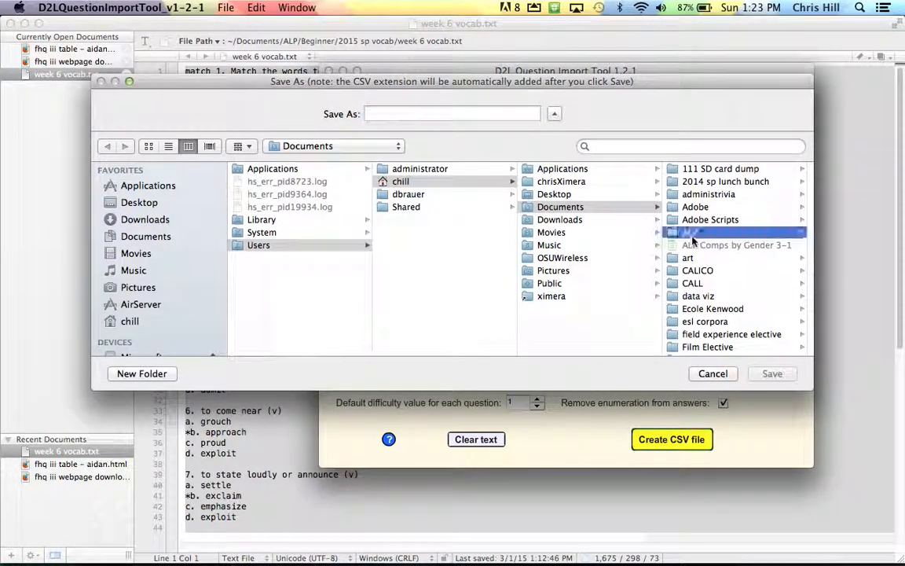
pyautogui.click(710, 207)
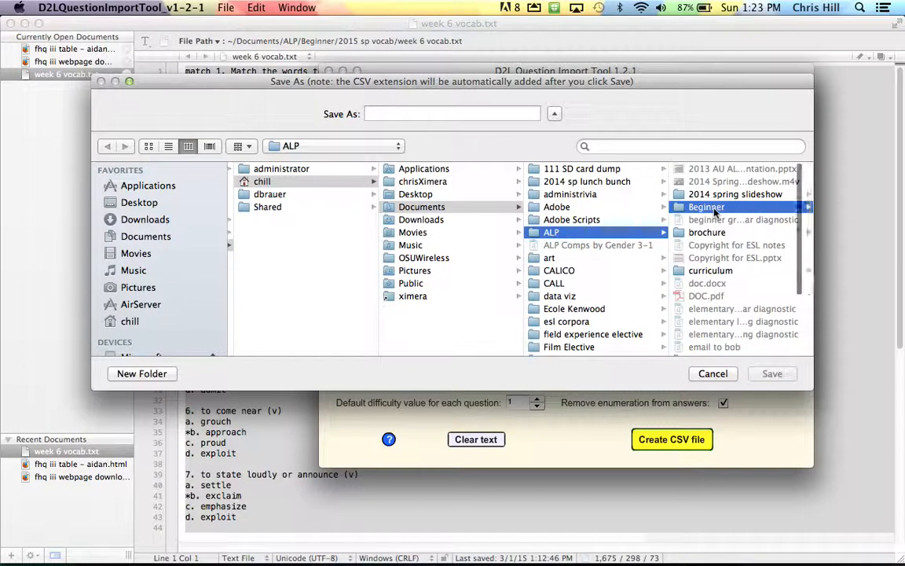
pyautogui.scroll(-5, 717, 318)
pyautogui.scroll(2, 717, 299)
pyautogui.click(739, 258)
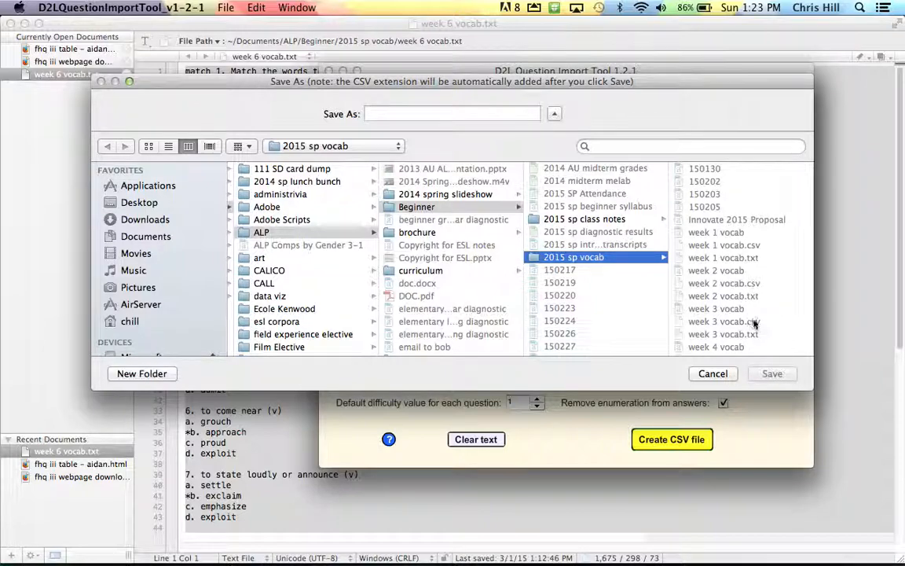
# - Save the CSV as 'week 6 vocab', dropping the .docx extension from the name
pyautogui.scroll(-1, 754, 318)
pyautogui.scroll(-5, 754, 322)
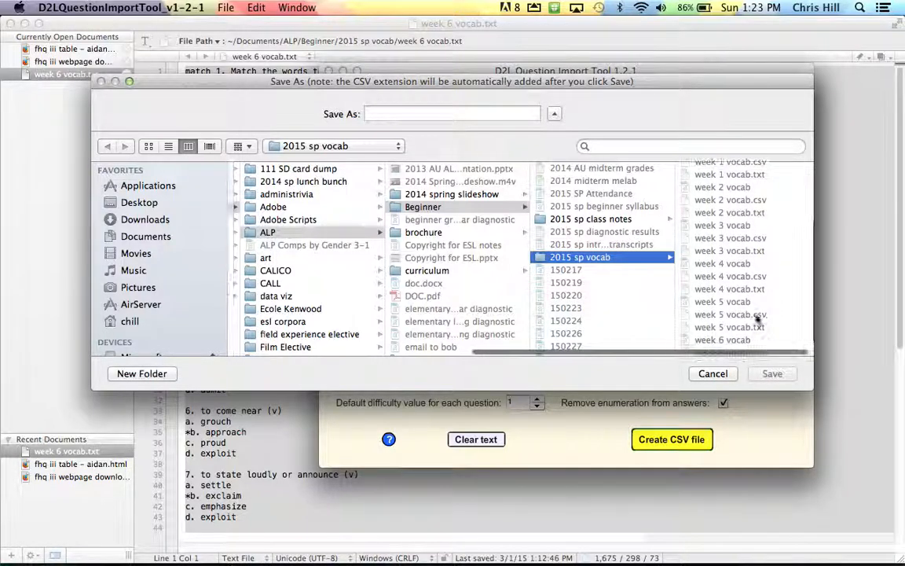
pyautogui.click(751, 337)
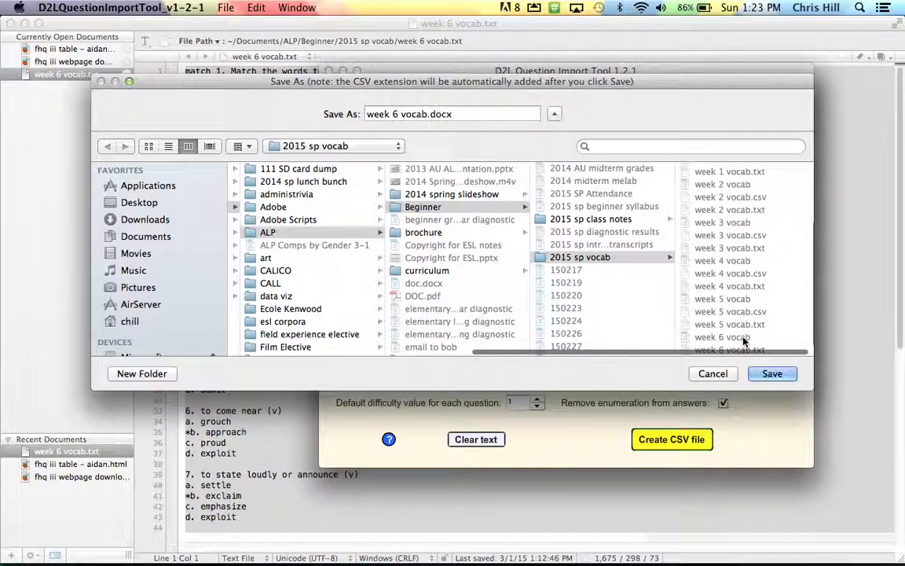
pyautogui.click(469, 114)
pyautogui.hotkey('shift', 'Left')
pyautogui.hotkey('shift', 'Left')
pyautogui.hotkey('shift', 'Left')
pyautogui.hotkey('shift', 'Left')
pyautogui.hotkey('shift', 'Left')
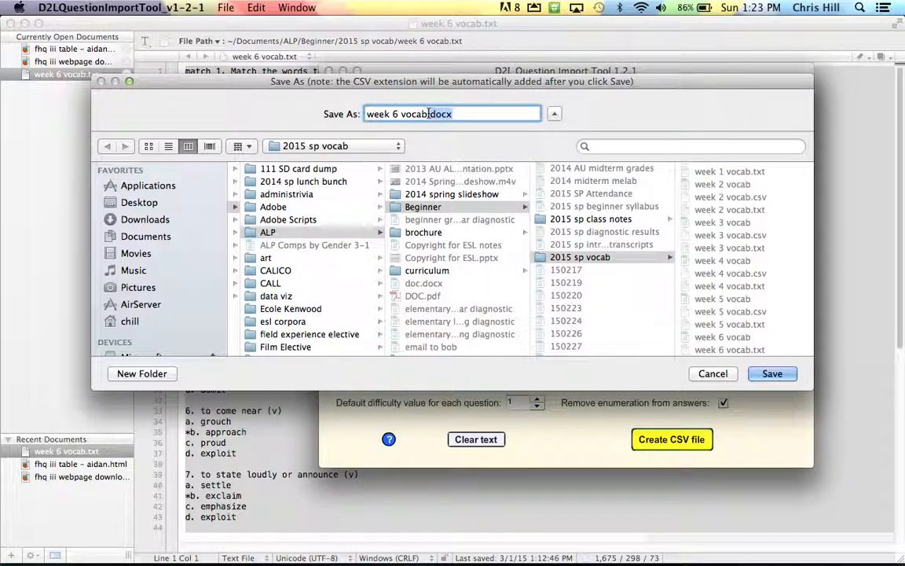
pyautogui.press('BackSpace')
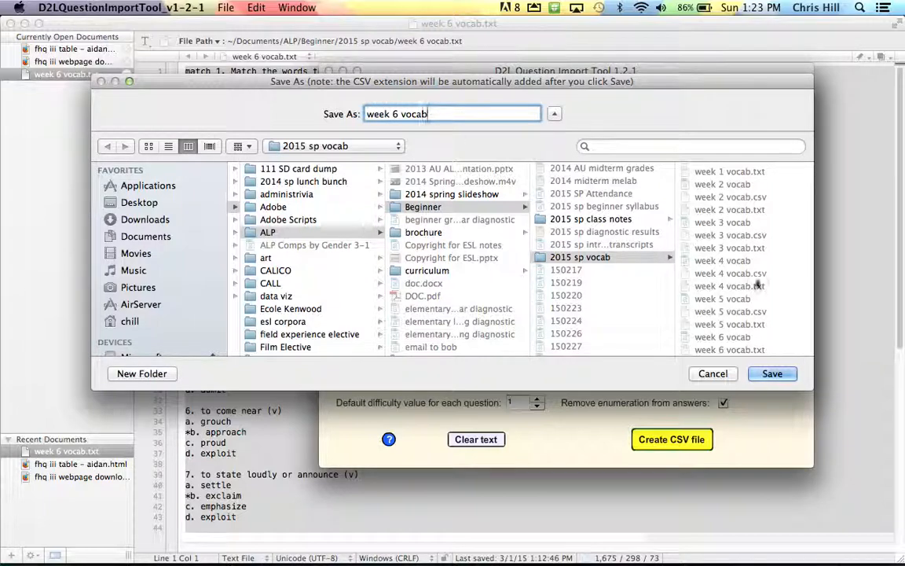
pyautogui.click(771, 374)
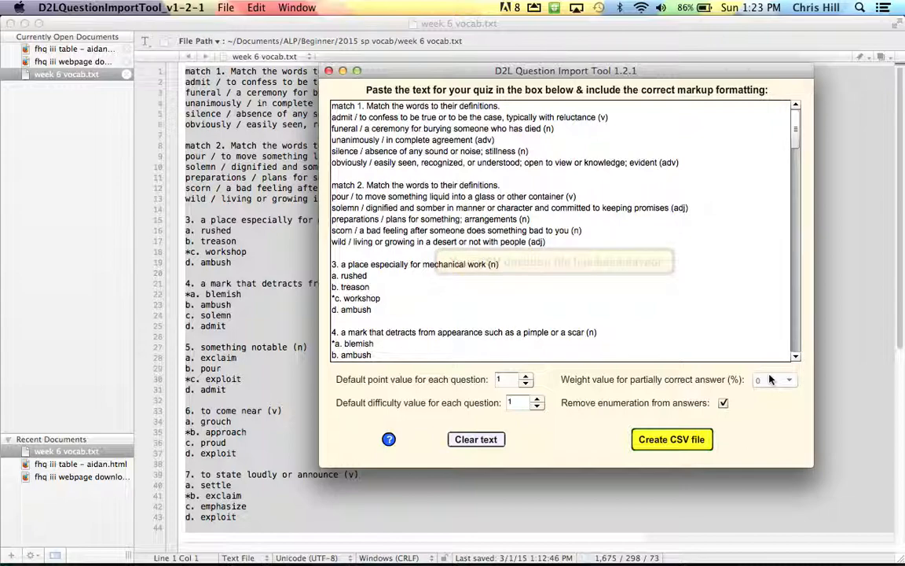
# - Return to Manage Quizzes in Firefox and start a new quiz
pyautogui.press('super+Tab')
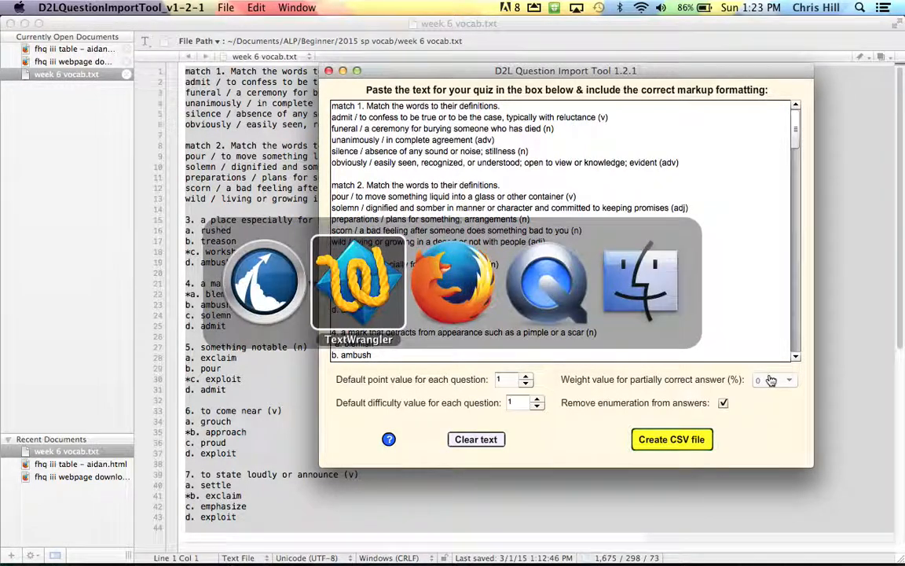
pyautogui.press('super+Tab')
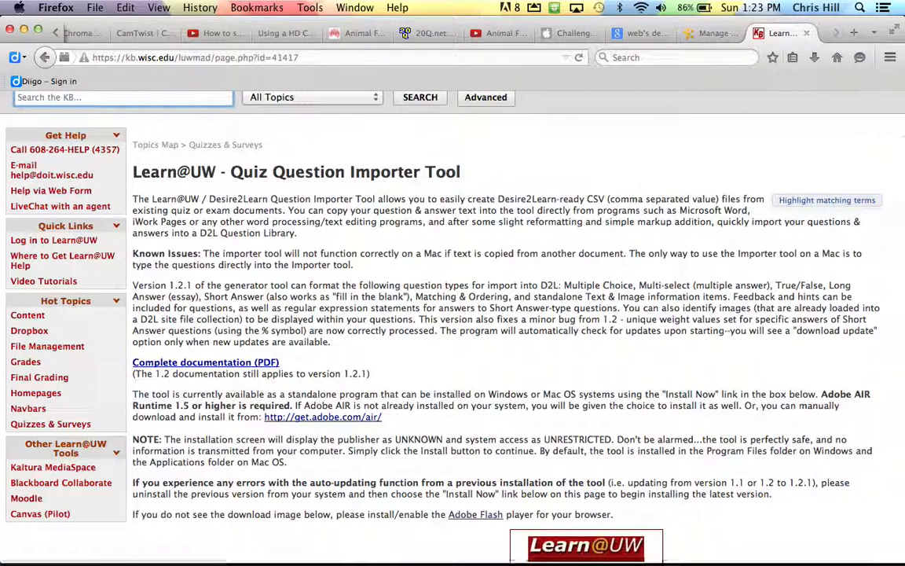
pyautogui.hotkey('ctrl', 'shift', 'Tab')
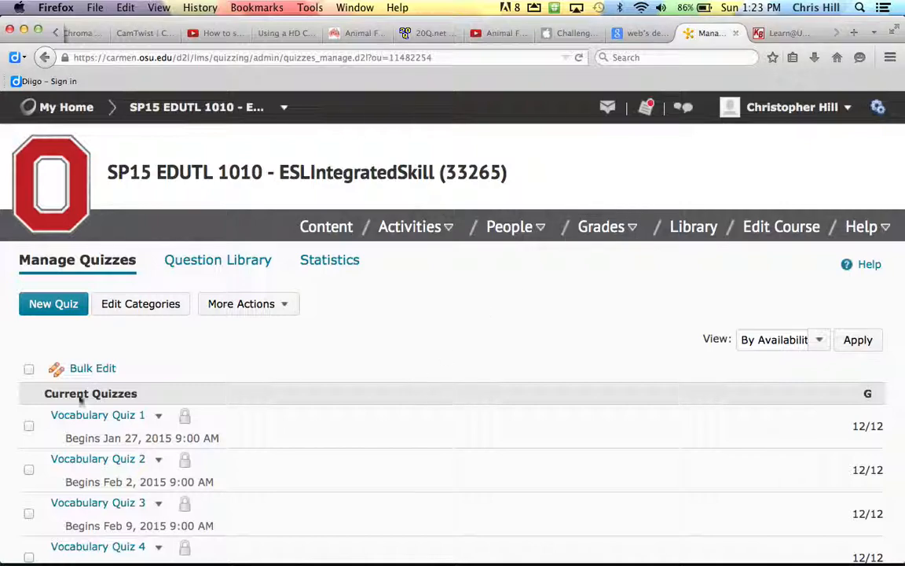
pyautogui.click(66, 312)
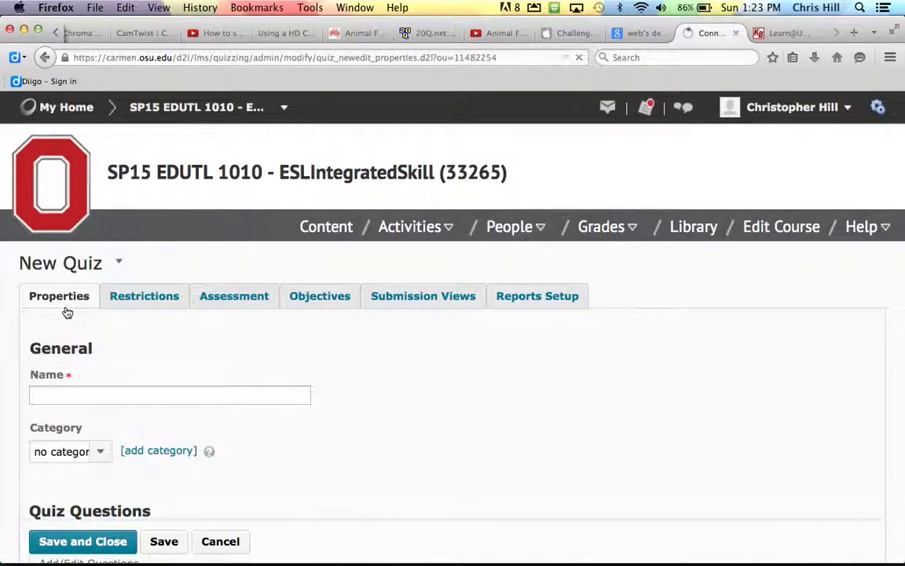
pyautogui.scroll(-1, 68, 313)
pyautogui.scroll(-3, 68, 312)
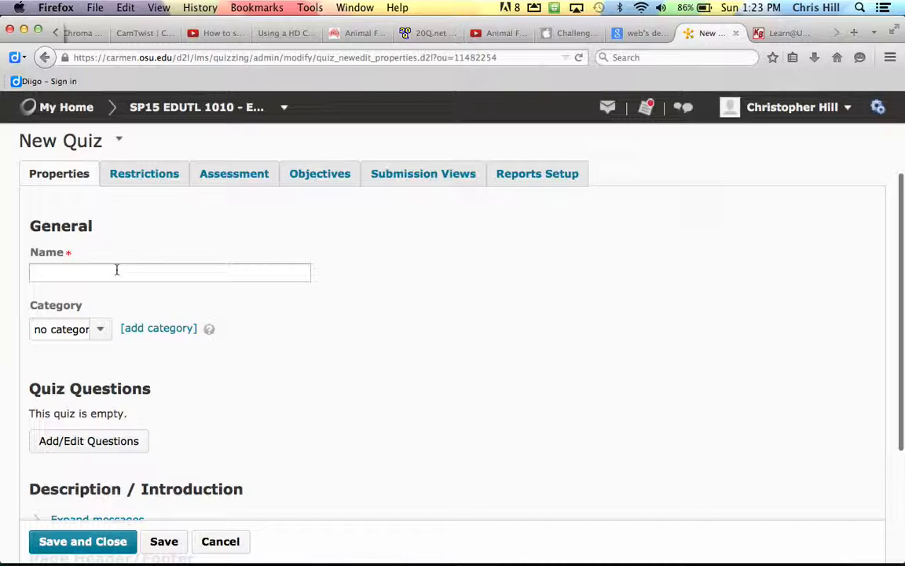
# - Name the quiz 'Vocabulary Quiz 6' and open its Add/Edit Questions editor
pyautogui.click(116, 269)
pyautogui.write('V')
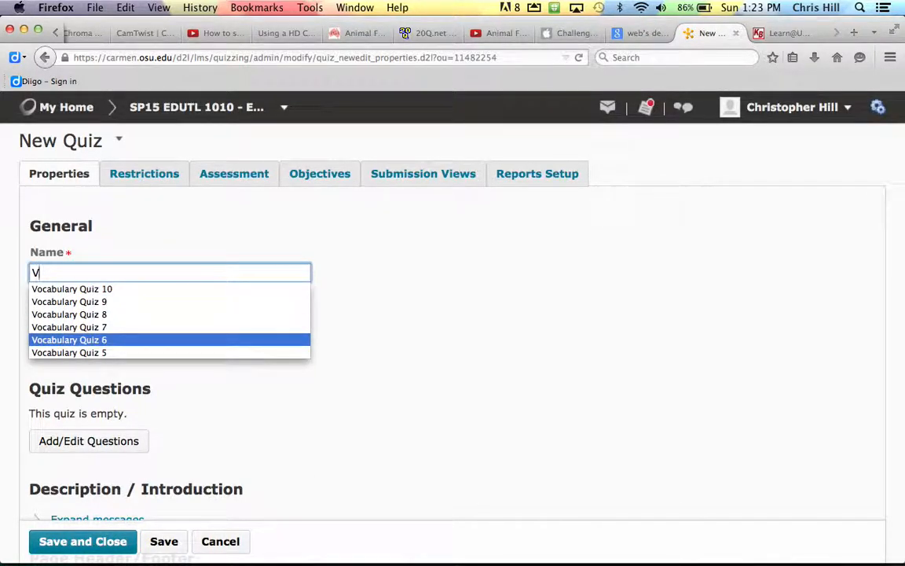
pyautogui.click(69, 339)
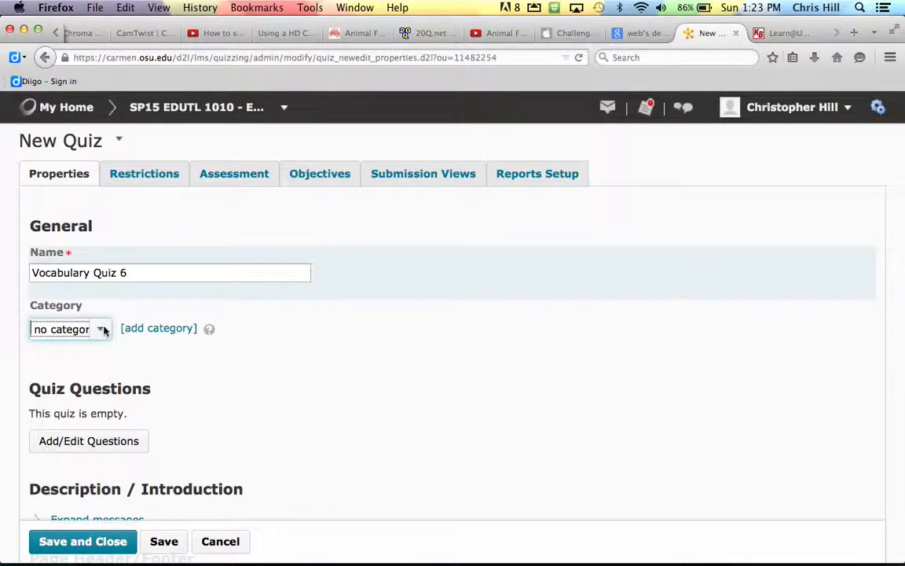
pyautogui.scroll(-5, 102, 330)
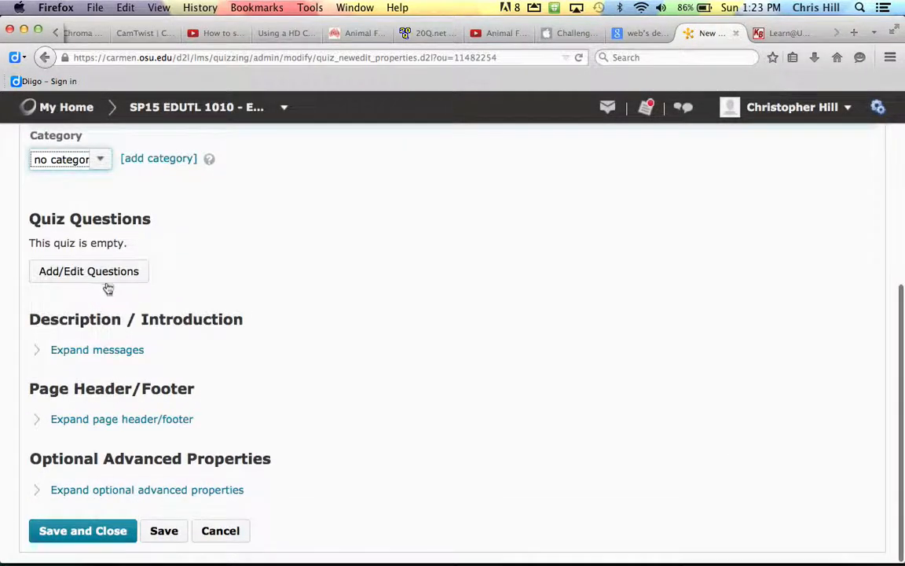
pyautogui.click(109, 274)
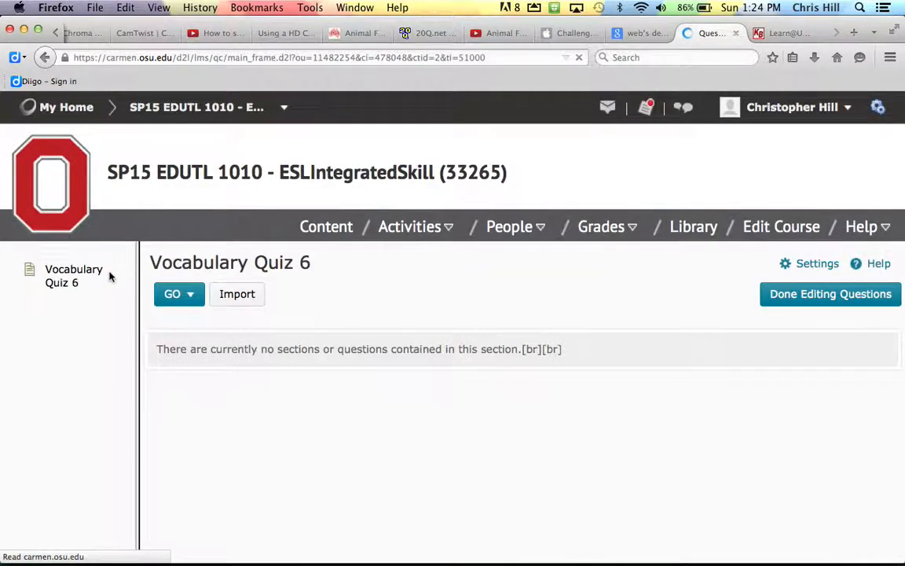
# - Import week 6 vocab.csv as a Desire2Learn Text Format File, adding its 12 questions
pyautogui.click(253, 299)
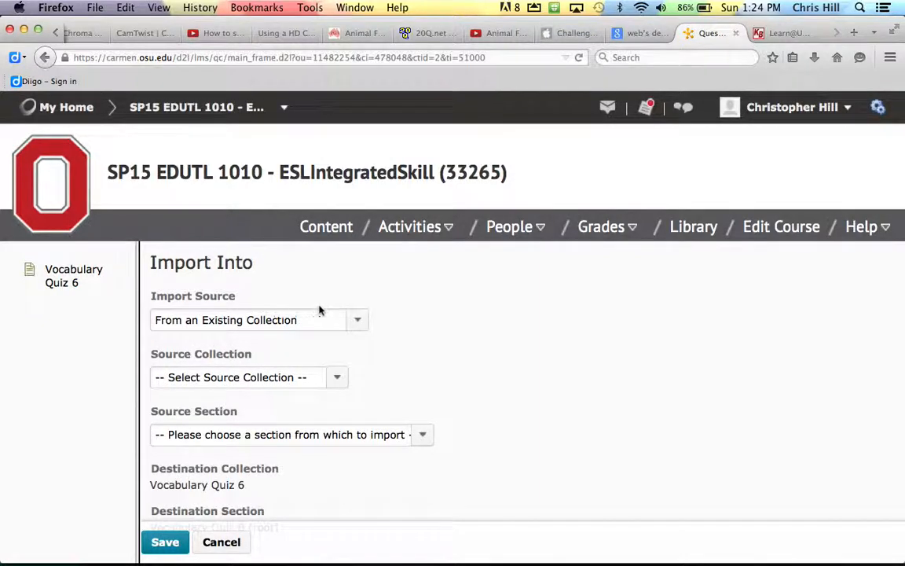
pyautogui.rightClick(357, 319)
pyautogui.click(379, 294)
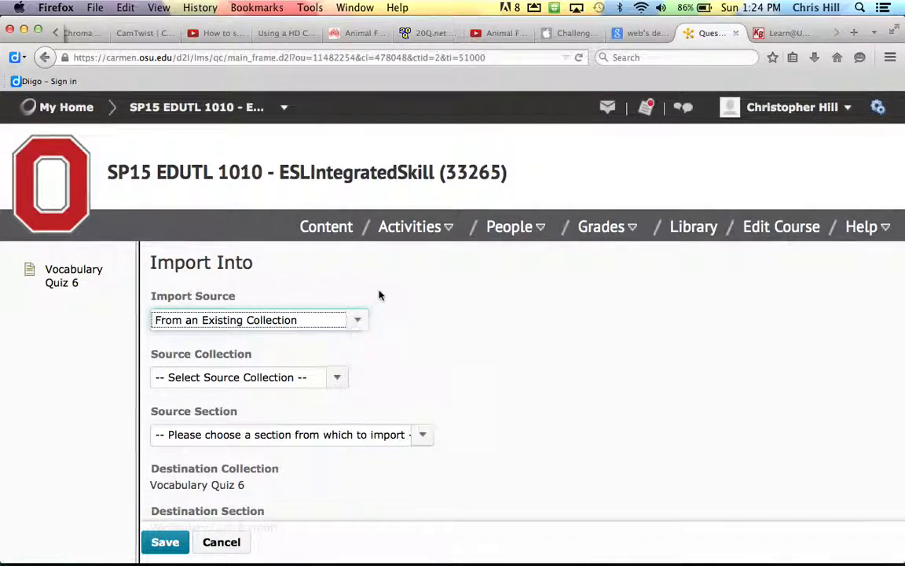
pyautogui.click(357, 319)
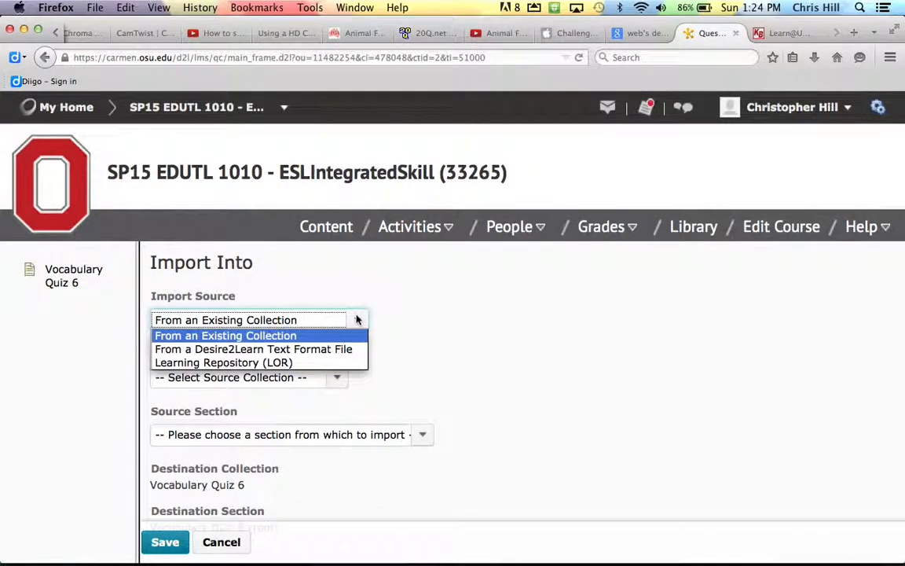
pyautogui.click(324, 349)
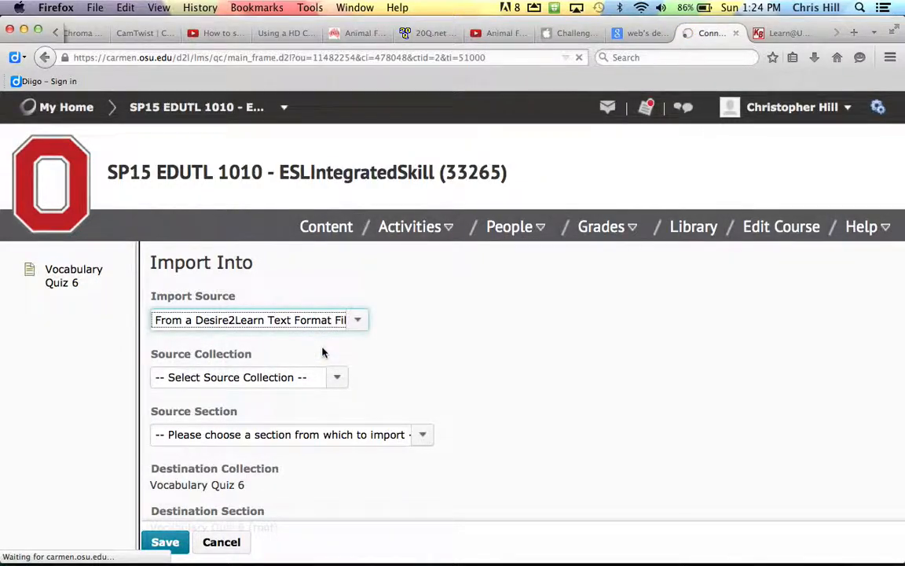
pyautogui.click(189, 376)
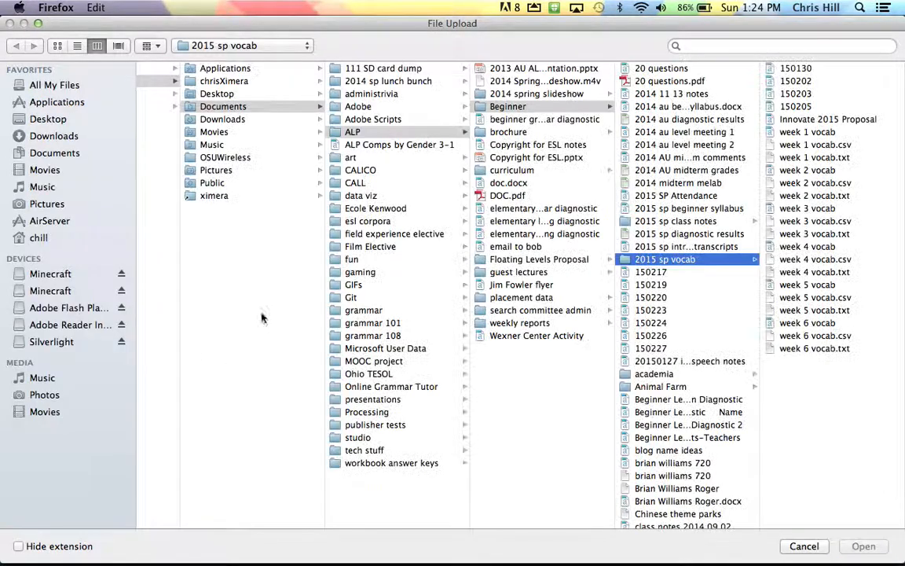
pyautogui.click(827, 337)
pyautogui.press('Return')
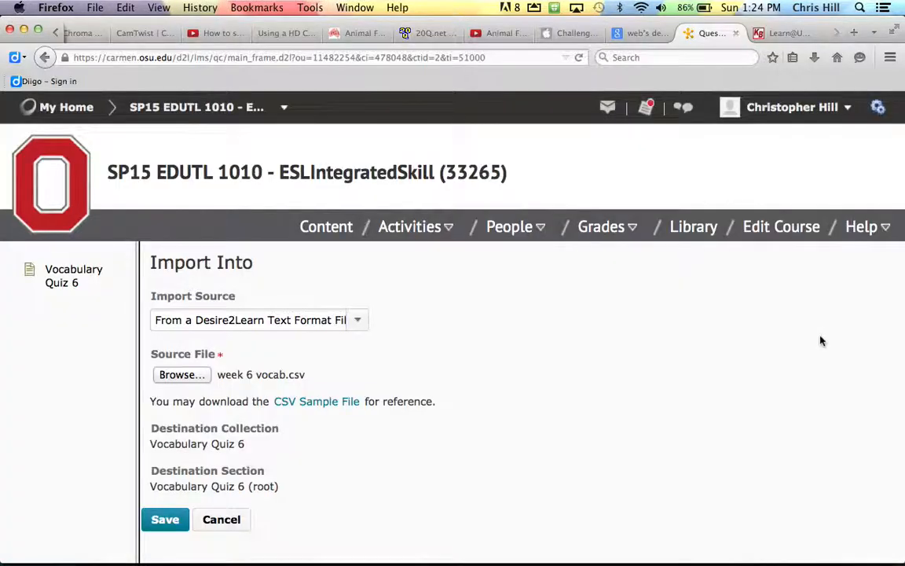
pyautogui.click(167, 521)
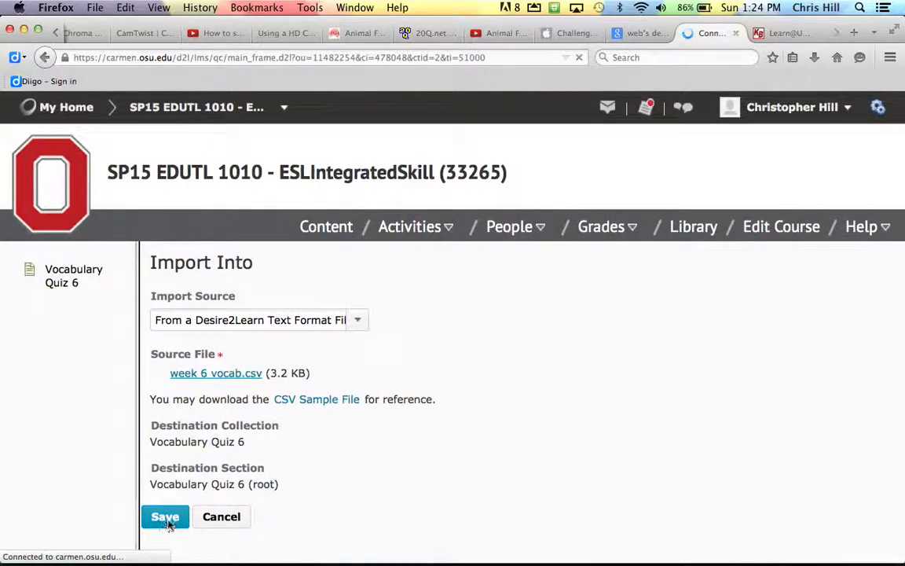
pyautogui.scroll(-5, 359, 480)
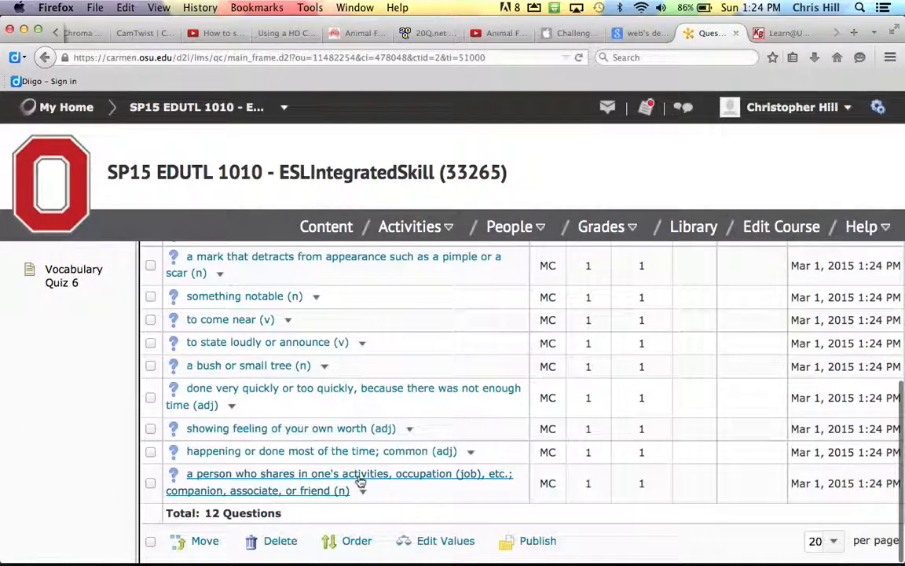
pyautogui.scroll(5, 359, 480)
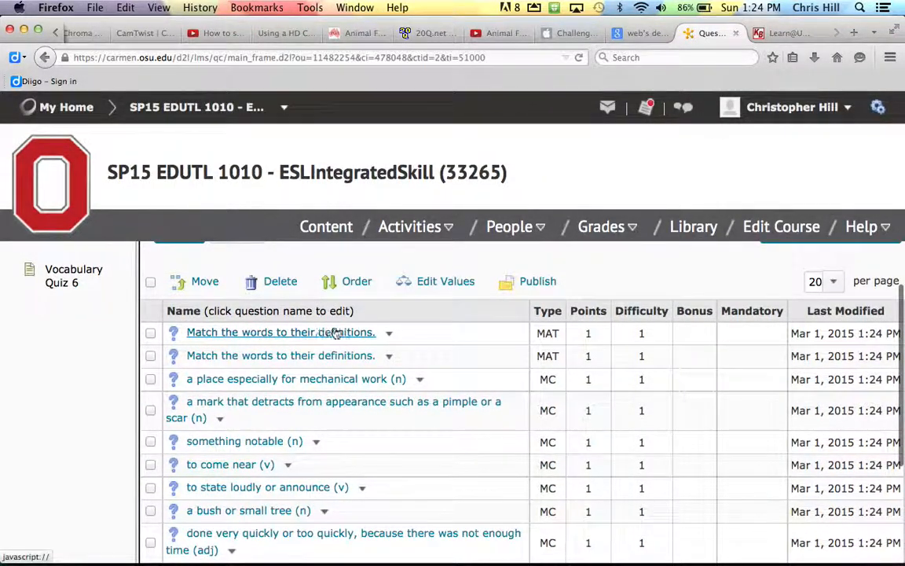
# - Inspect week 6 vocab.csv, a 3 KB CSV, in Finder's 2015 sp vocab folder
pyautogui.press('super+Tab')
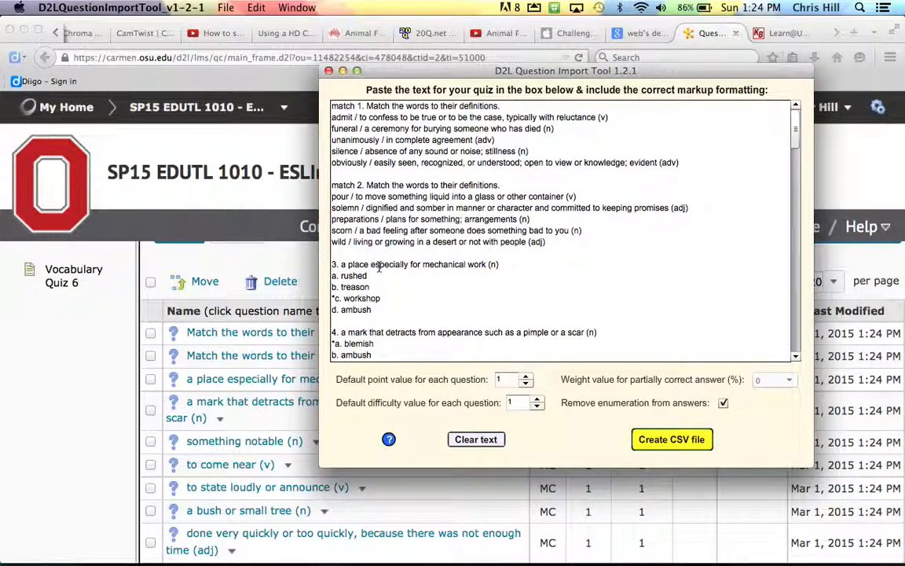
pyautogui.press('super+Tab')
pyautogui.press('super+Tab')
pyautogui.press('super+Tab')
pyautogui.press('super+Tab')
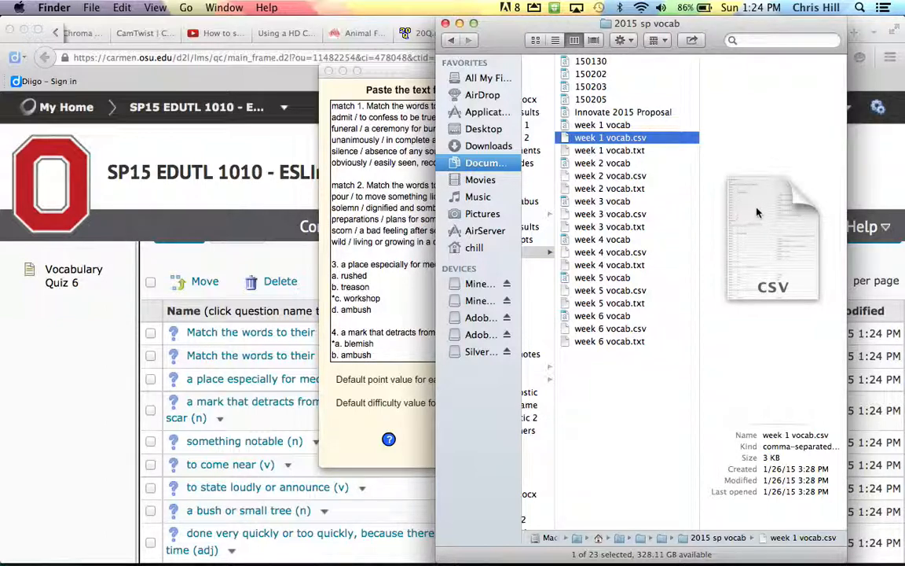
pyautogui.click(641, 330)
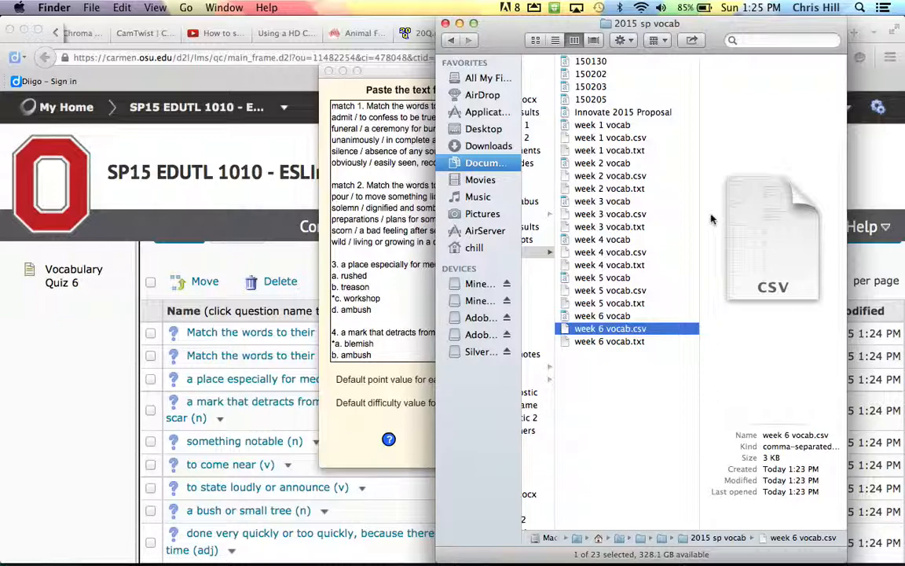
pyautogui.press('super+Tab')
pyautogui.press('super+Tab')
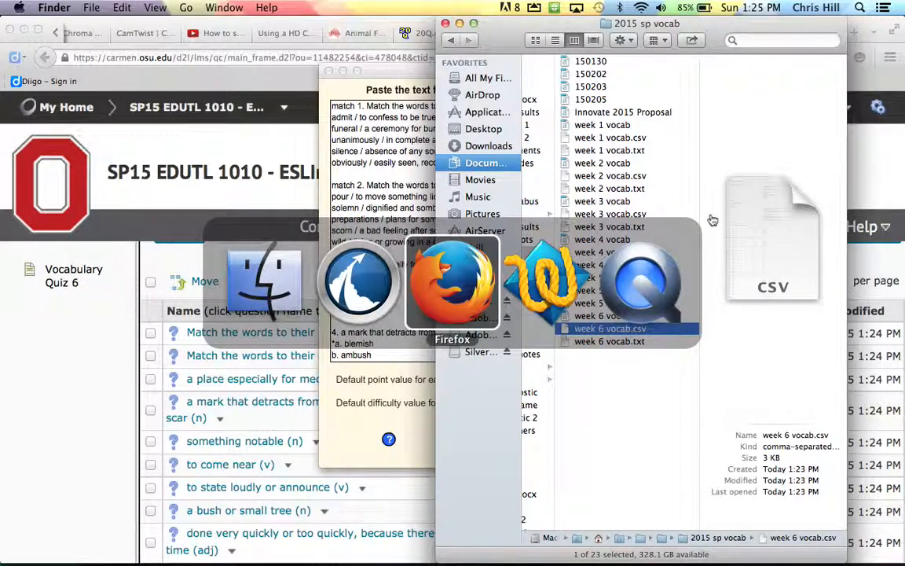
# - Set both matching questions to 5 points each using Edit Values and save
pyautogui.scroll(-4, 428, 416)
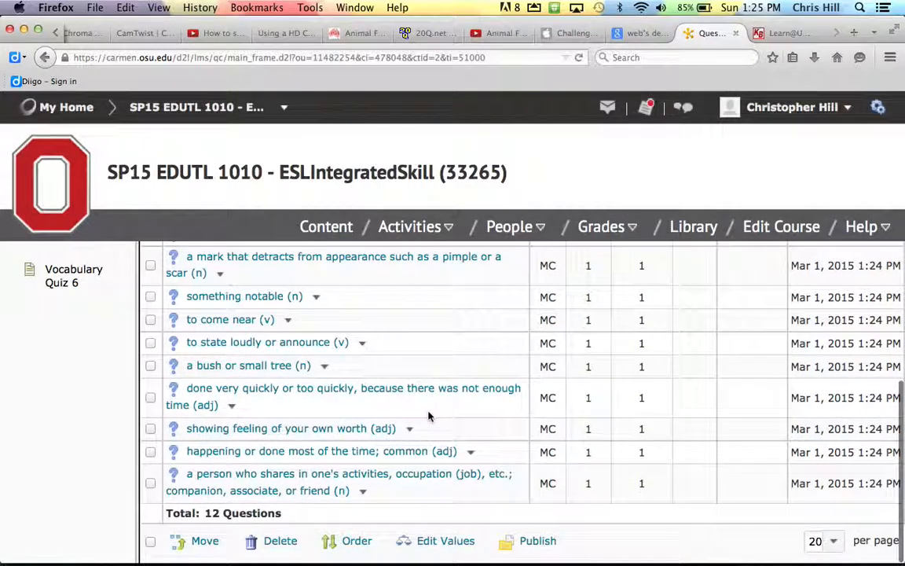
pyautogui.scroll(5, 429, 415)
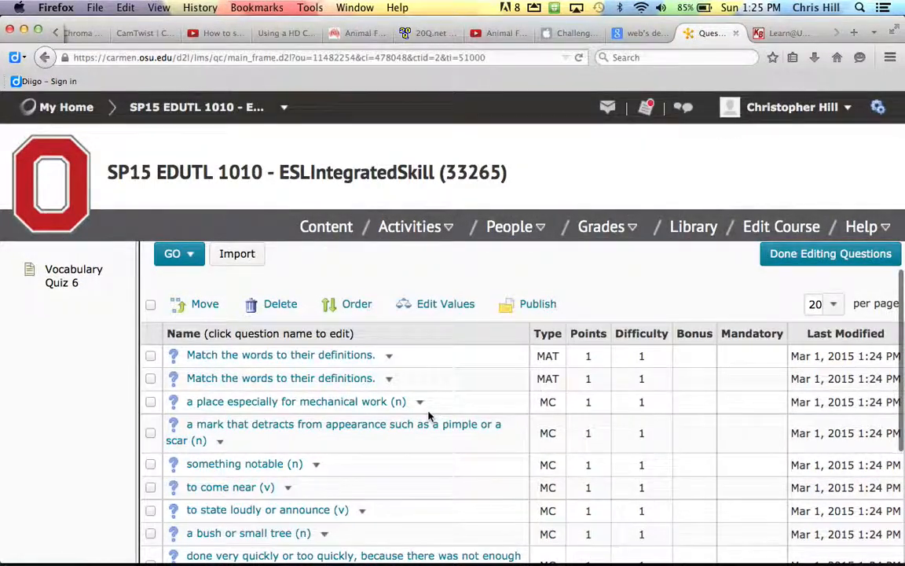
pyautogui.click(150, 356)
pyautogui.click(150, 379)
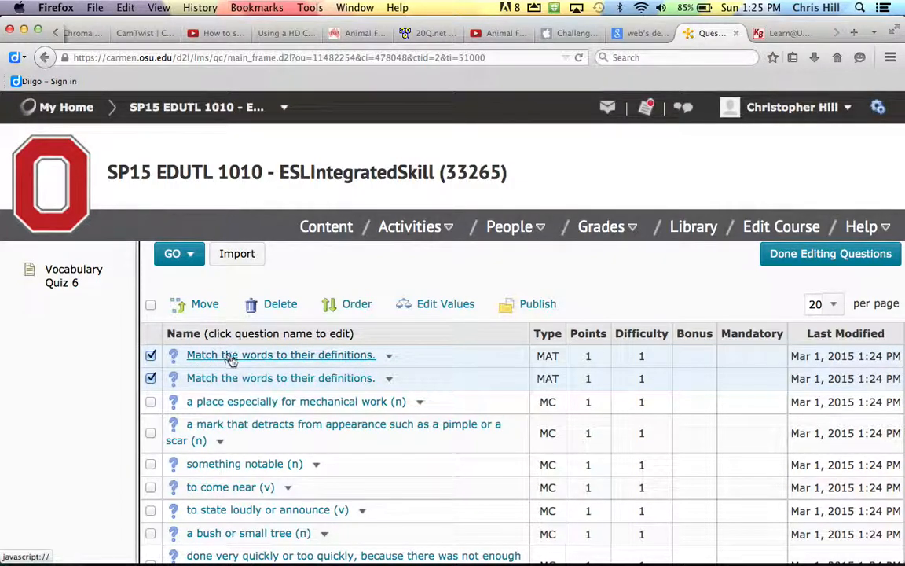
pyautogui.click(451, 311)
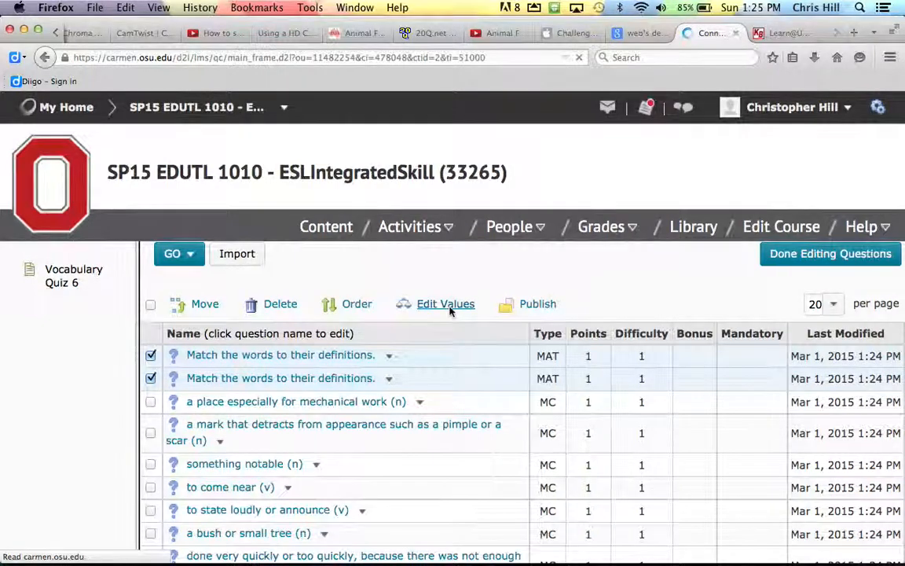
pyautogui.click(695, 322)
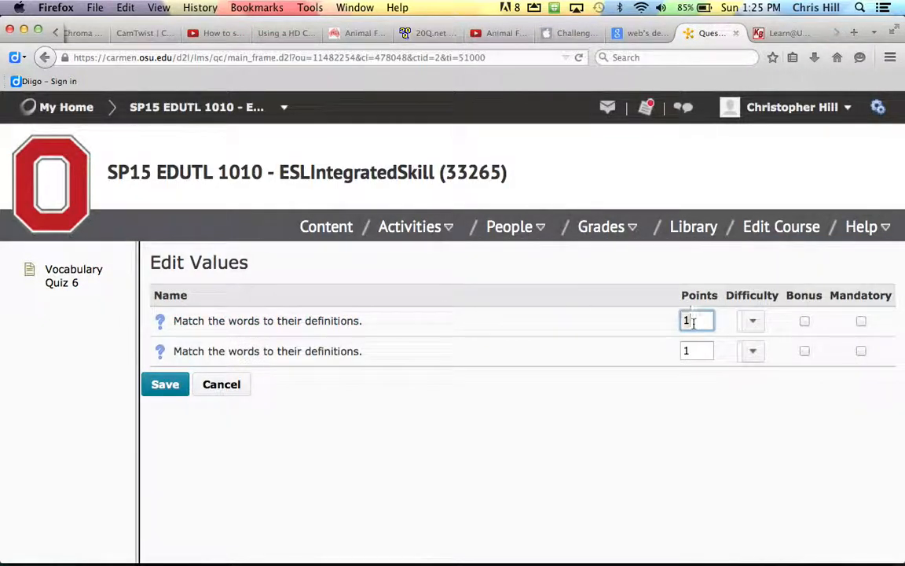
pyautogui.write('5')
pyautogui.click(688, 352)
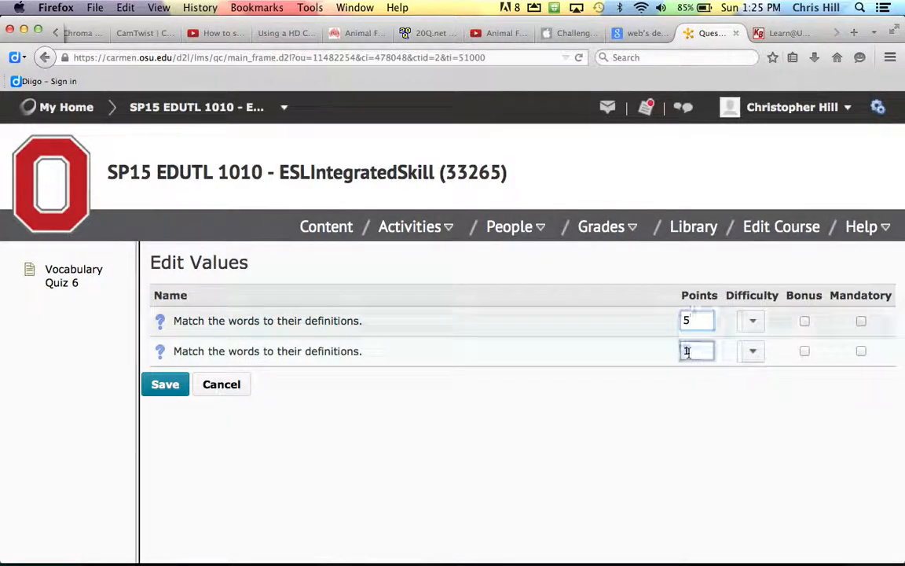
pyautogui.write('5')
pyautogui.click(166, 387)
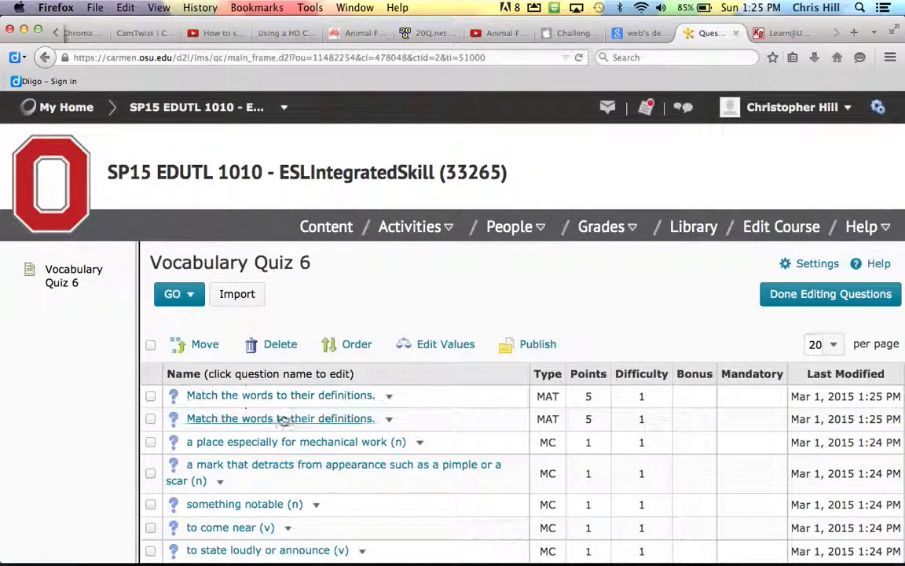
# - Turn on Randomize options for the 'a place especially for mechanical work (n)' question and save it
pyautogui.scroll(-5, 315, 432)
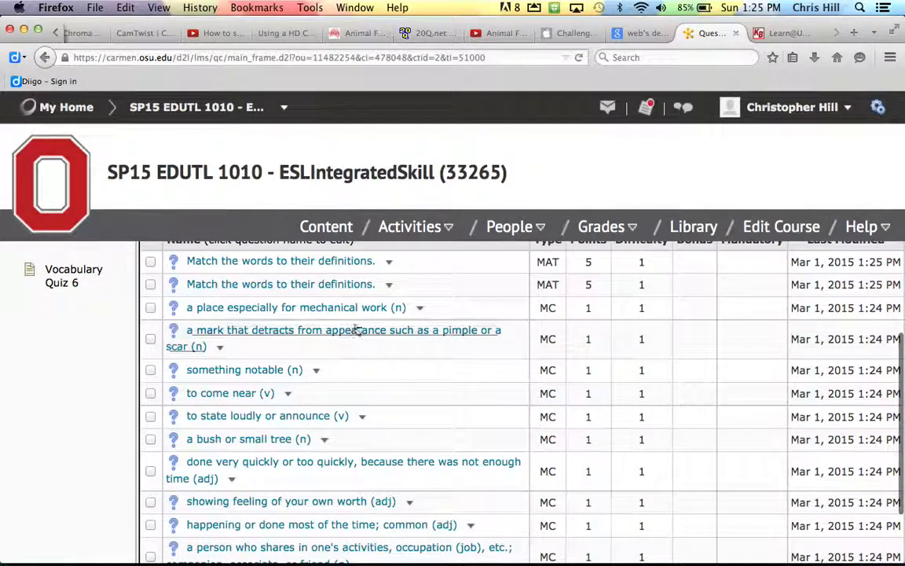
pyautogui.click(372, 308)
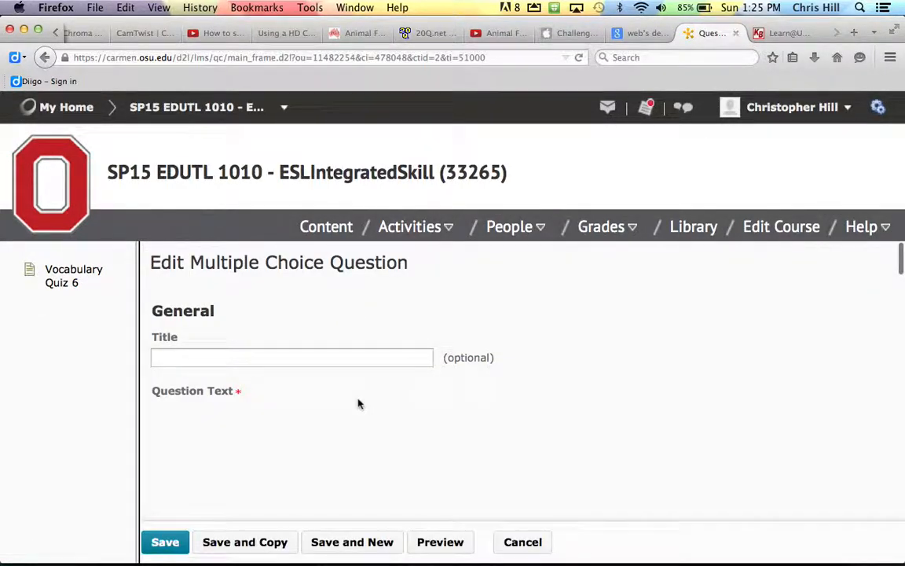
pyautogui.scroll(-10, 358, 403)
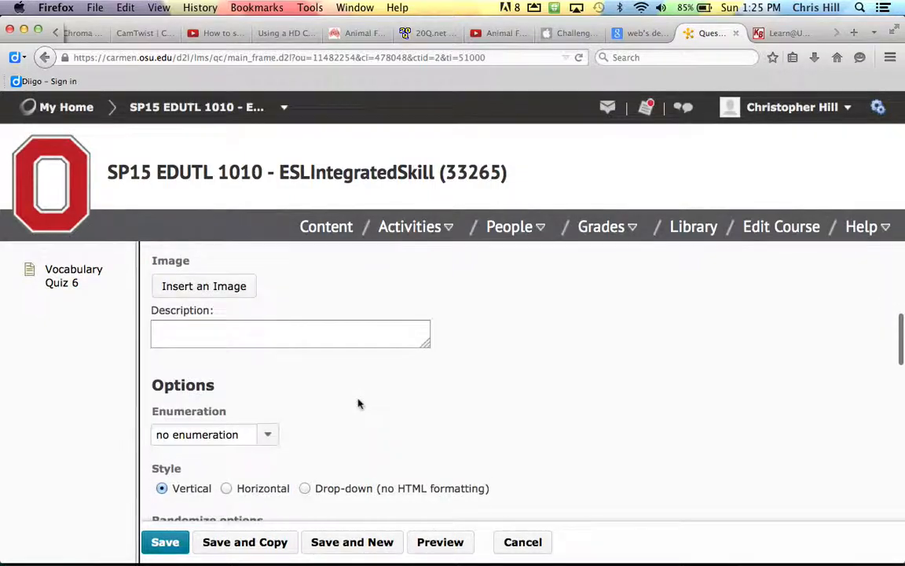
pyautogui.scroll(-2, 360, 404)
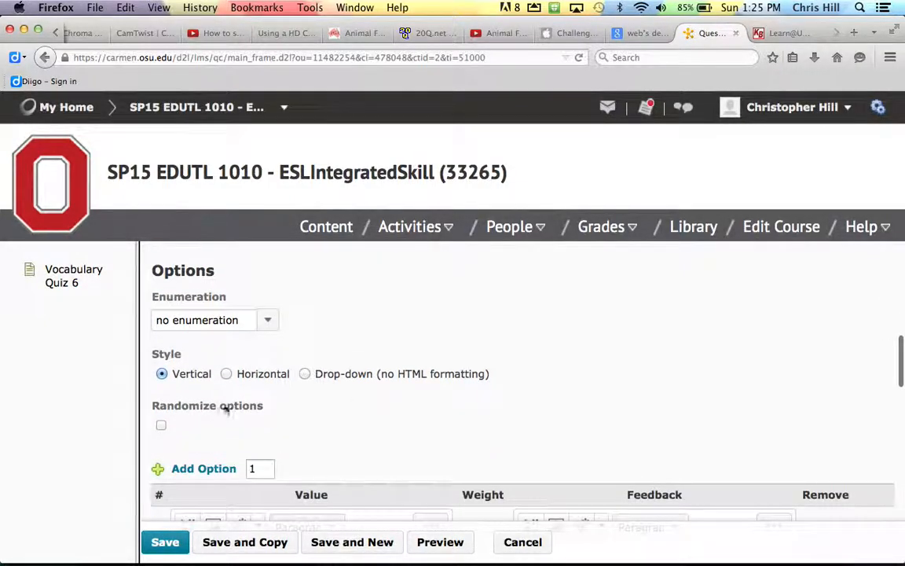
pyautogui.click(162, 425)
pyautogui.scroll(-5, 344, 403)
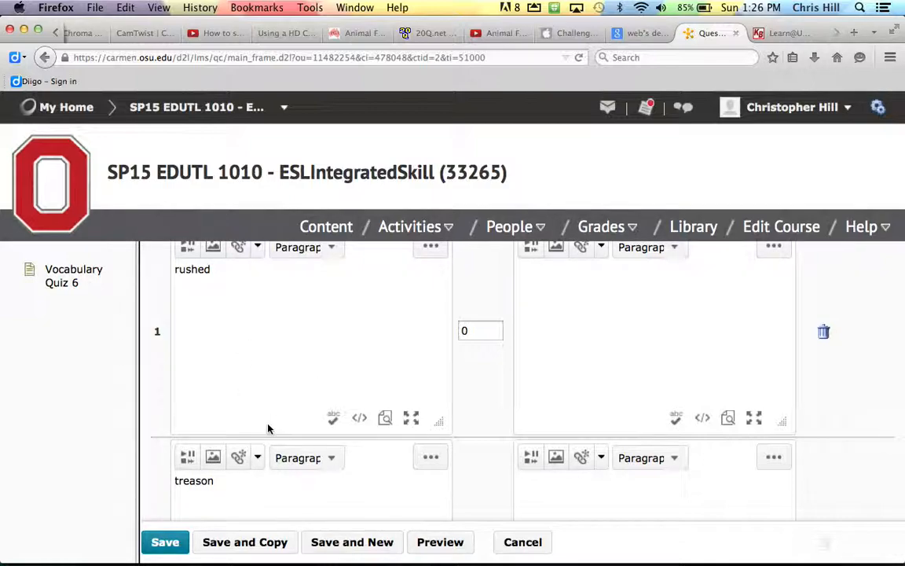
pyautogui.press('super+Tab')
pyautogui.press('super+Tab')
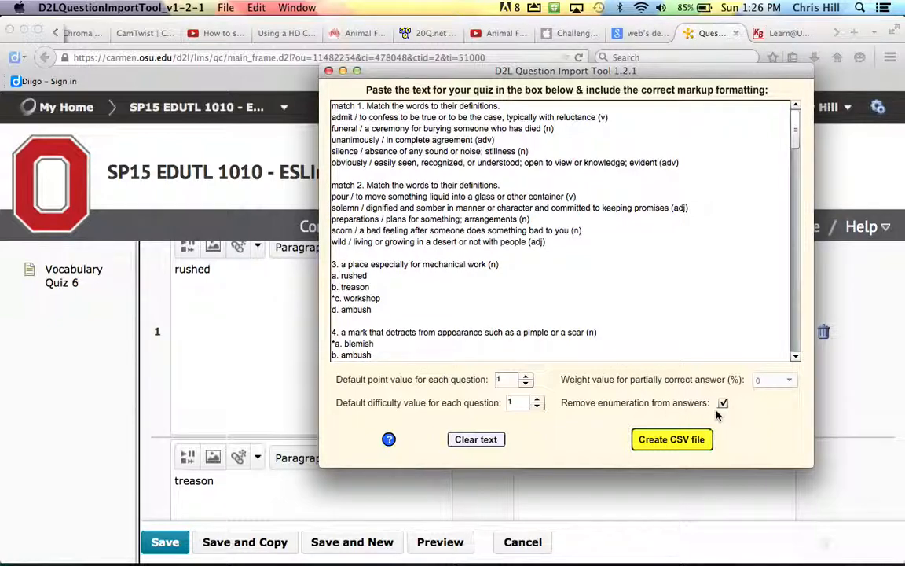
pyautogui.press('super+Tab')
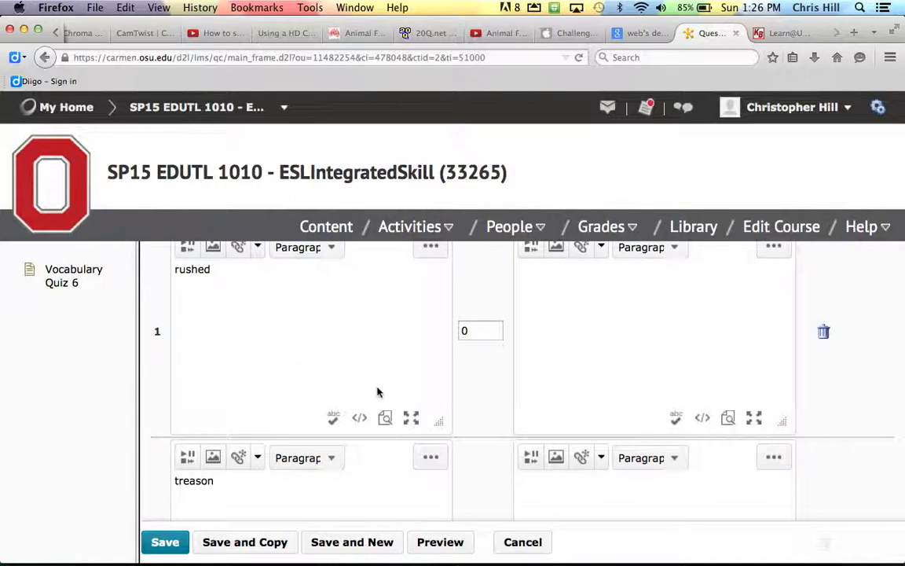
pyautogui.scroll(5, 218, 379)
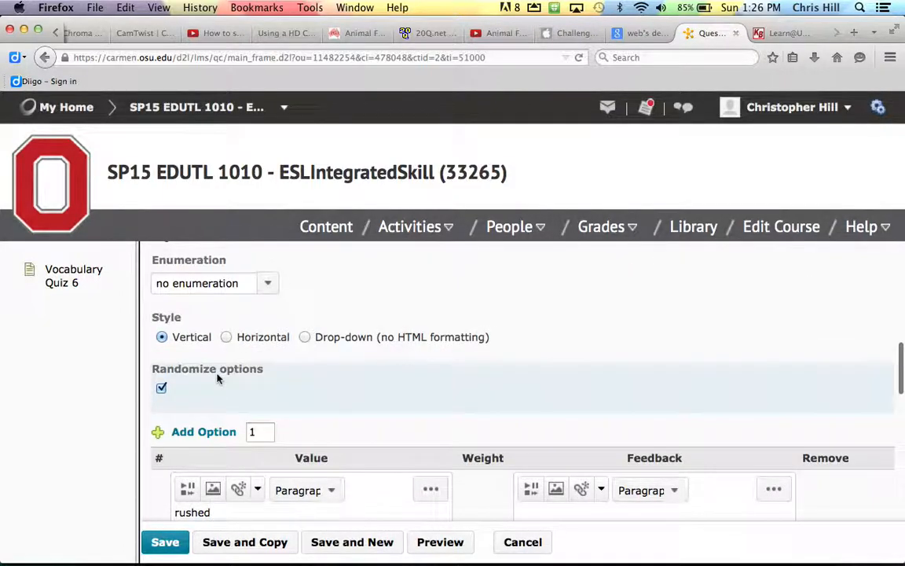
pyautogui.click(165, 543)
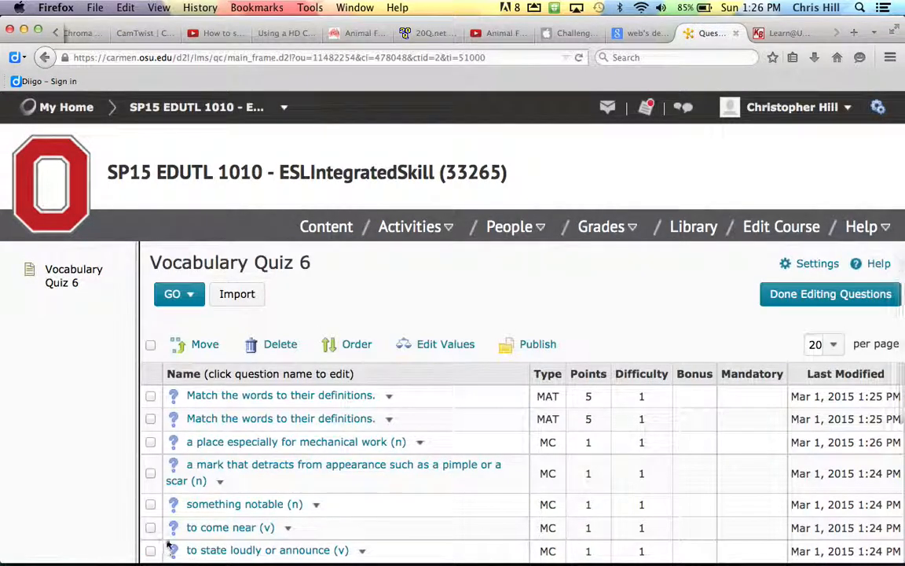
# - Randomize the answer options of the 'a mark that detracts from appearance' question and save it
pyautogui.click(224, 470)
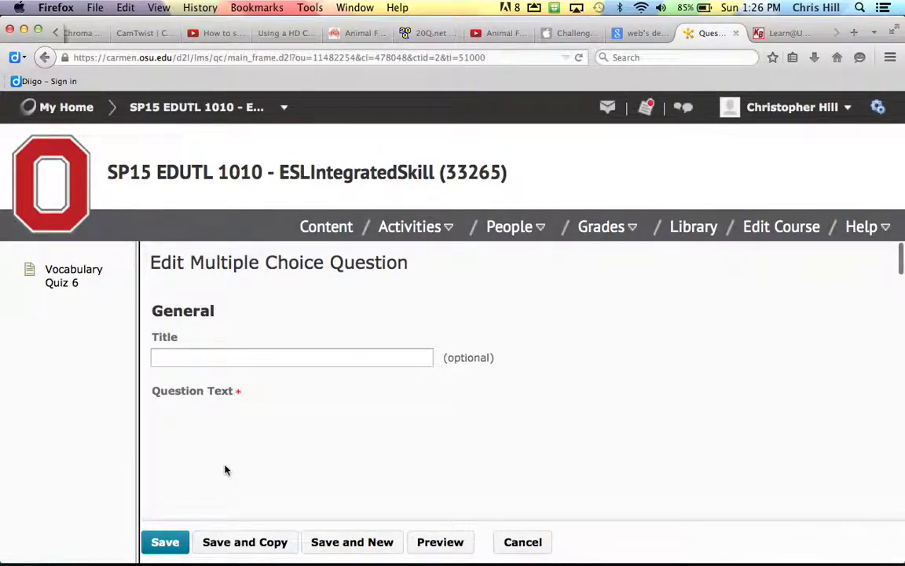
pyautogui.scroll(-10, 224, 469)
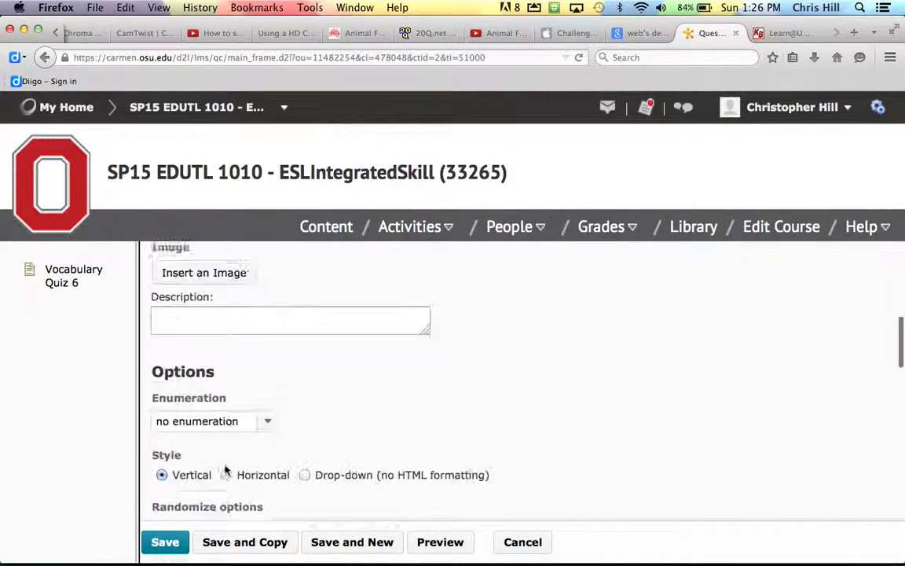
pyautogui.click(161, 495)
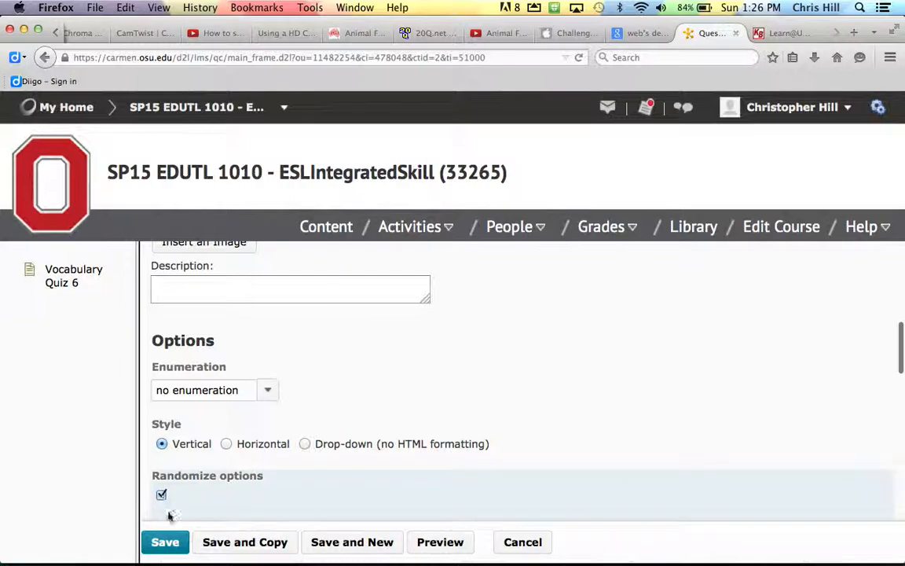
pyautogui.click(167, 542)
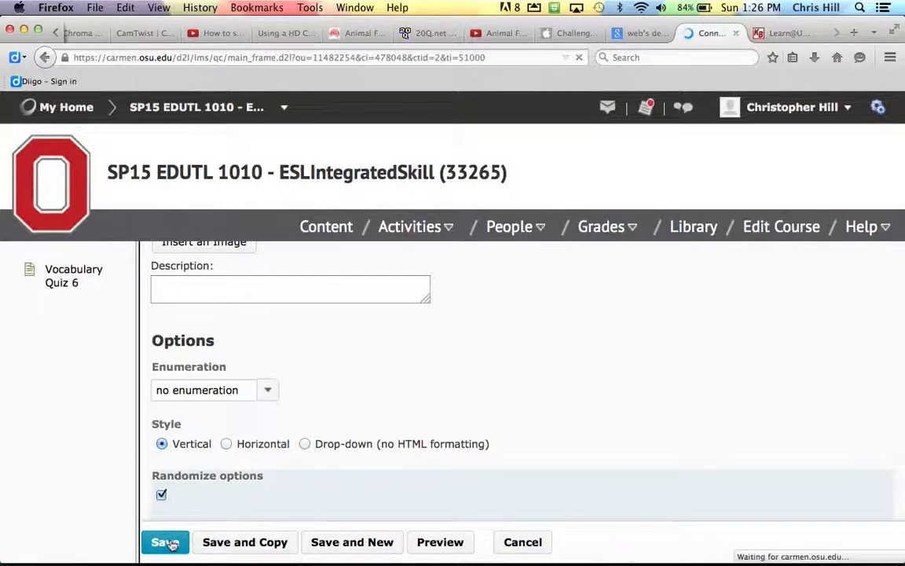
pyautogui.scroll(-5, 255, 468)
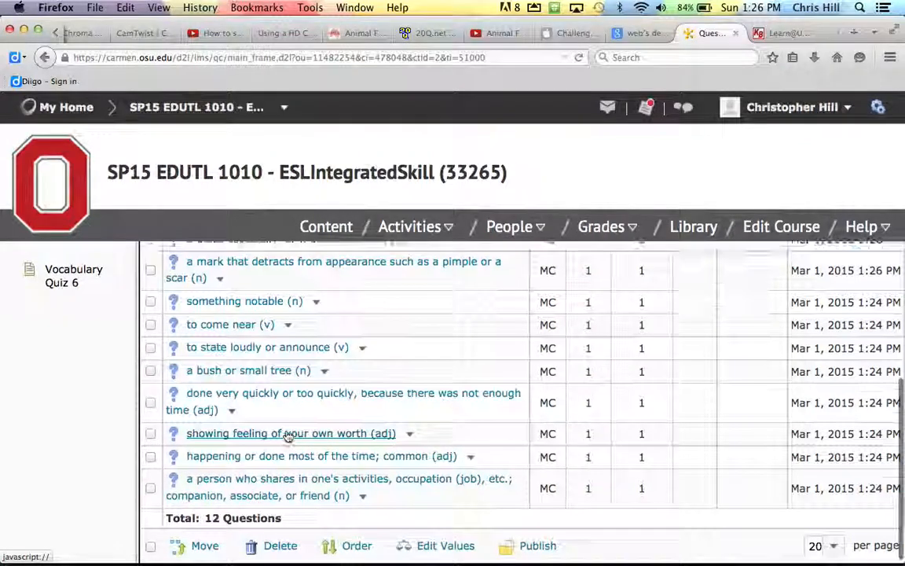
pyautogui.scroll(5, 287, 435)
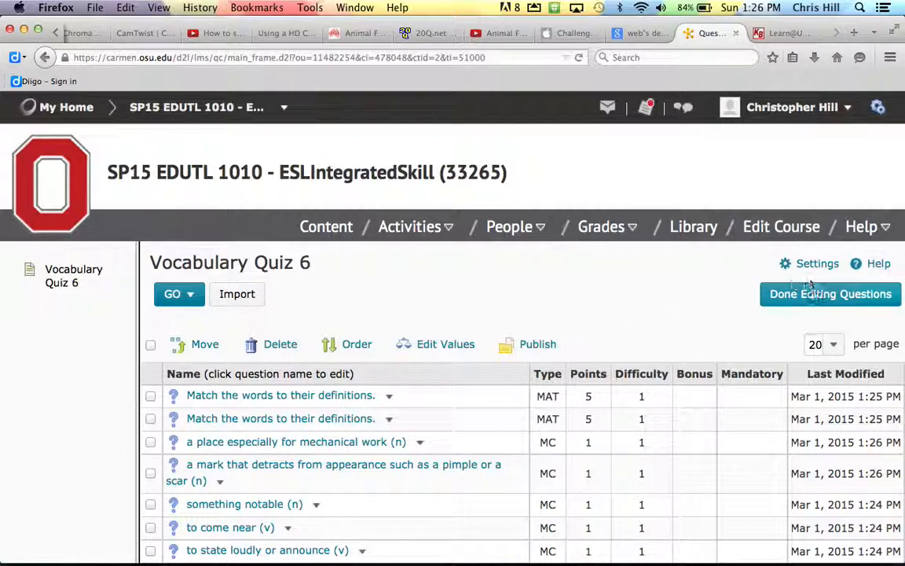
# - Finish editing the questions and bring up the Dates and Restrictions settings for Vocabulary Quiz 6
pyautogui.click(812, 303)
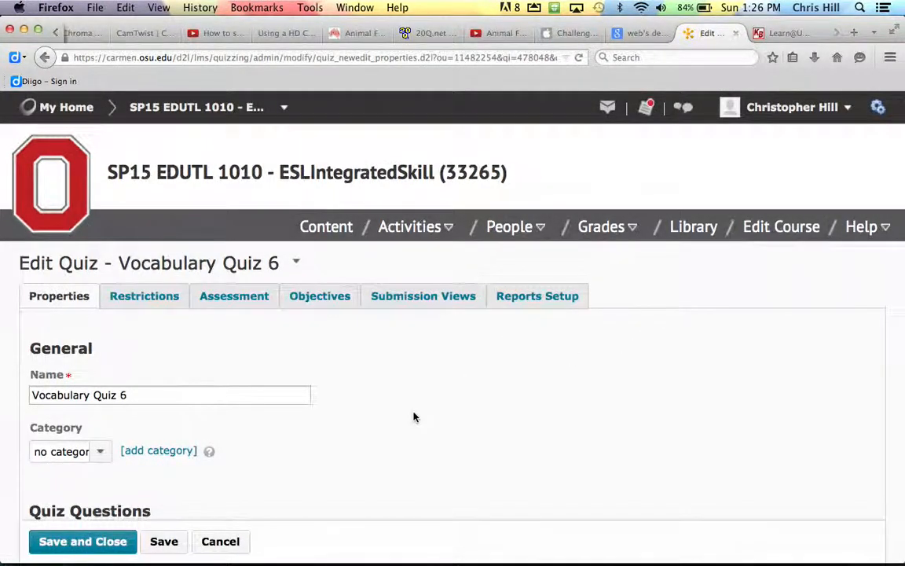
pyautogui.scroll(-10, 414, 416)
pyautogui.scroll(-10, 414, 417)
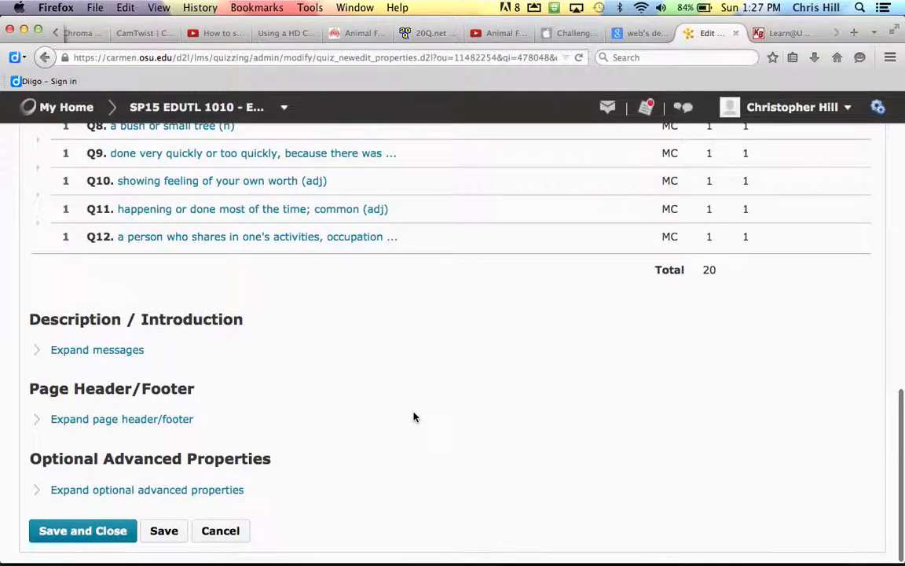
pyautogui.scroll(20, 414, 416)
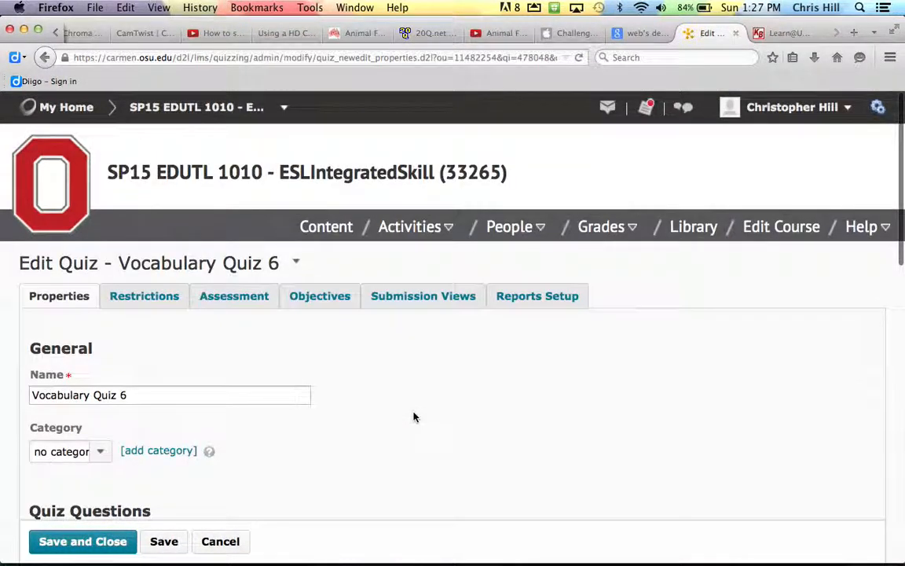
pyautogui.click(165, 300)
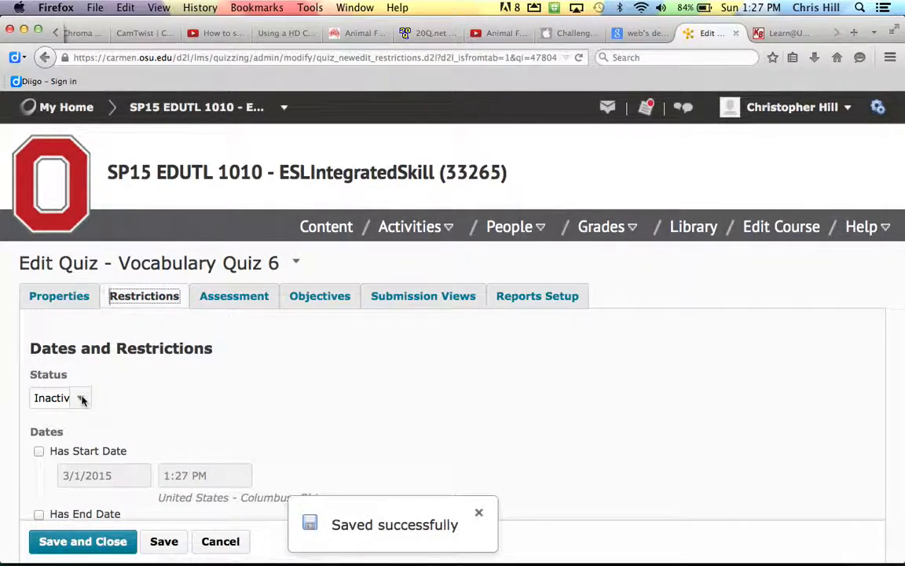
# - Set the quiz status to Active
pyautogui.click(82, 400)
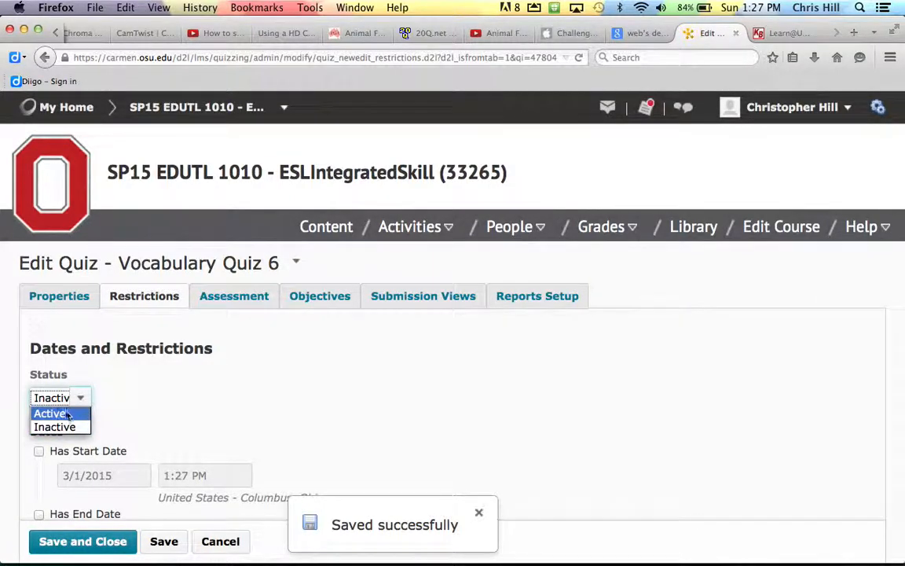
pyautogui.click(67, 414)
pyautogui.scroll(-5, 63, 393)
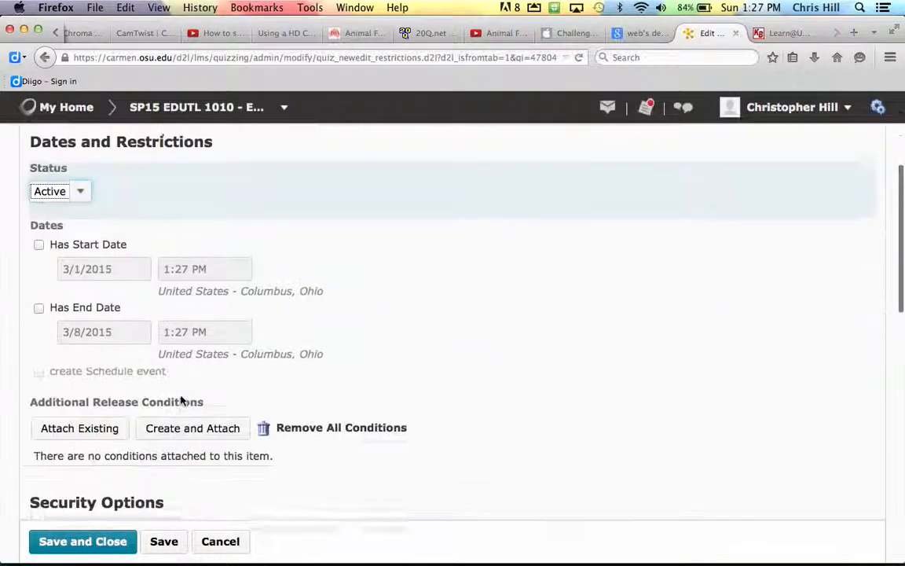
# - Give the quiz a start date of March 2, 2015 at 9:00 AM
pyautogui.click(38, 236)
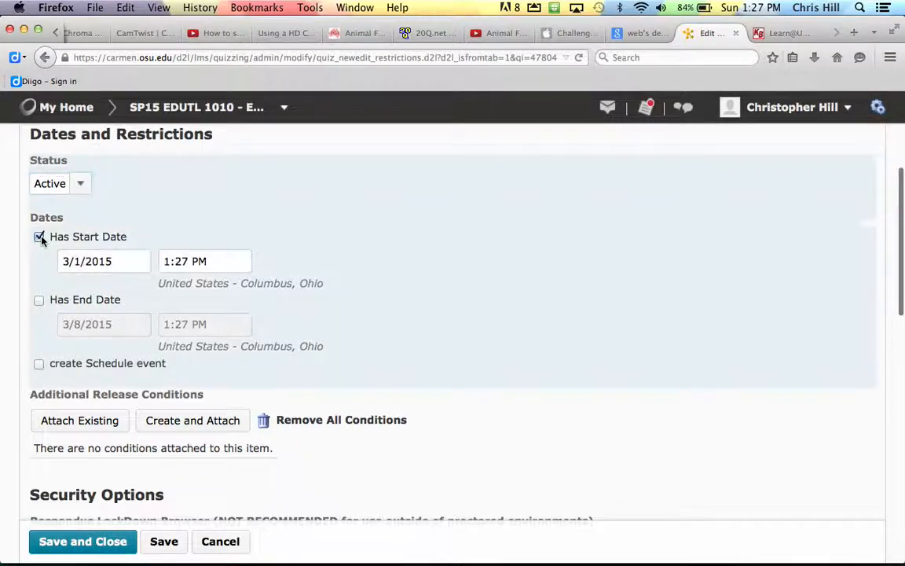
pyautogui.click(85, 262)
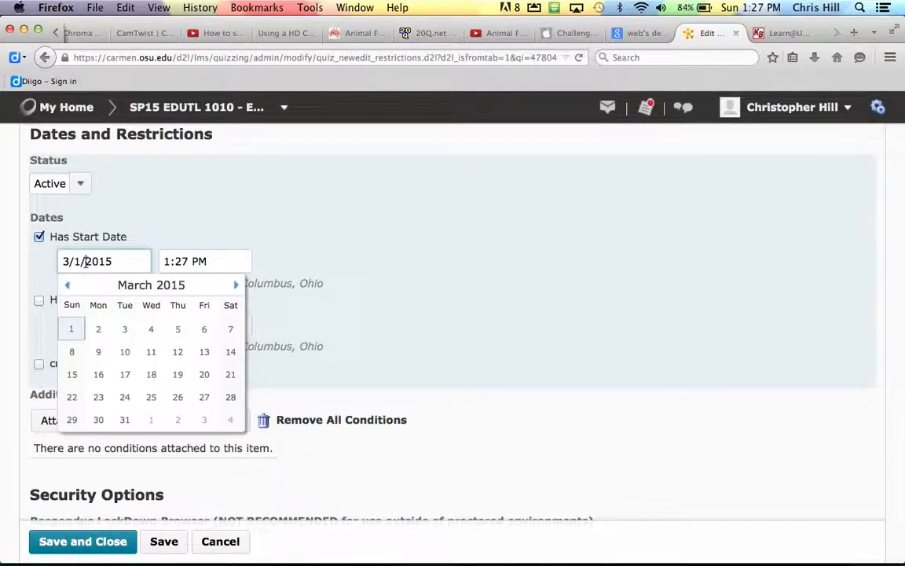
pyautogui.click(99, 328)
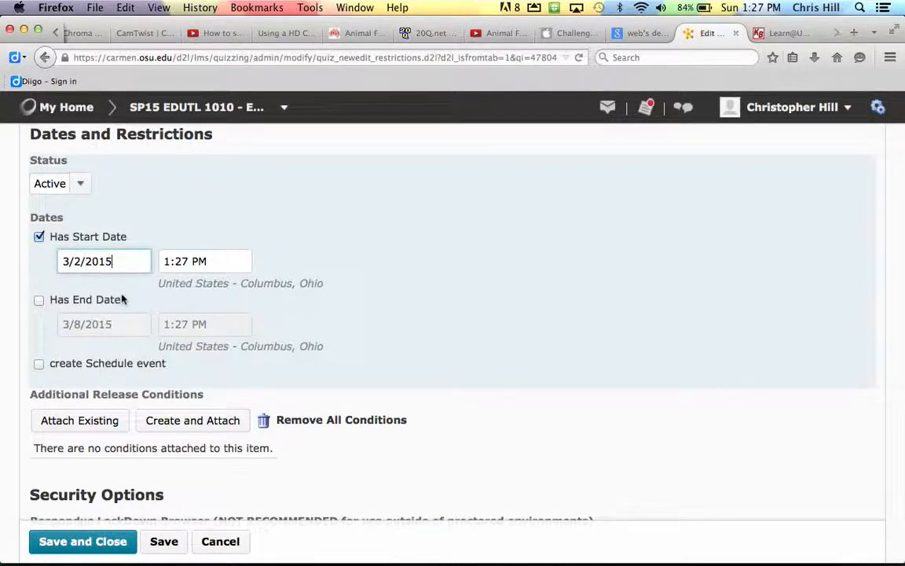
pyautogui.click(219, 263)
pyautogui.scroll(8, 204, 317)
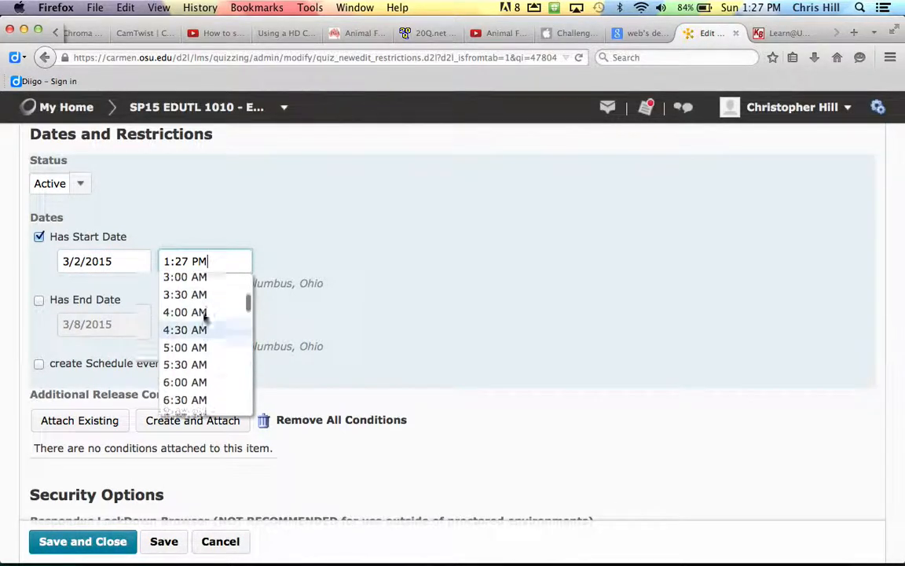
pyautogui.scroll(-1, 203, 317)
pyautogui.scroll(-4, 203, 318)
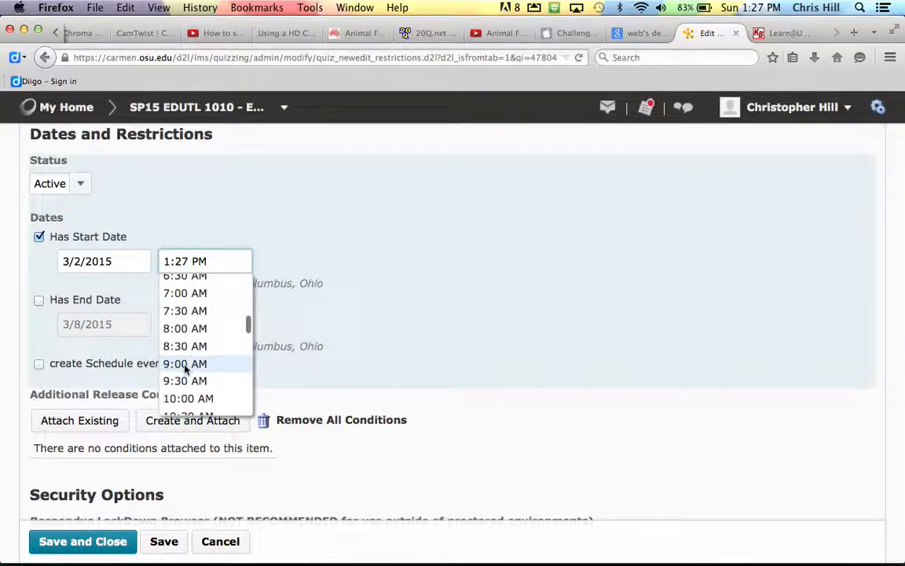
pyautogui.click(186, 366)
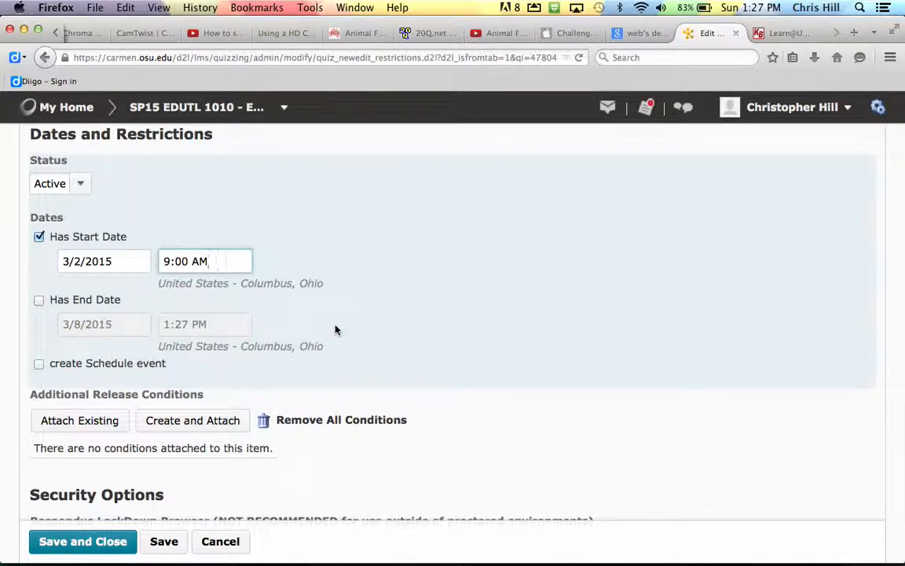
pyautogui.scroll(-3, 335, 329)
pyautogui.scroll(-3, 335, 329)
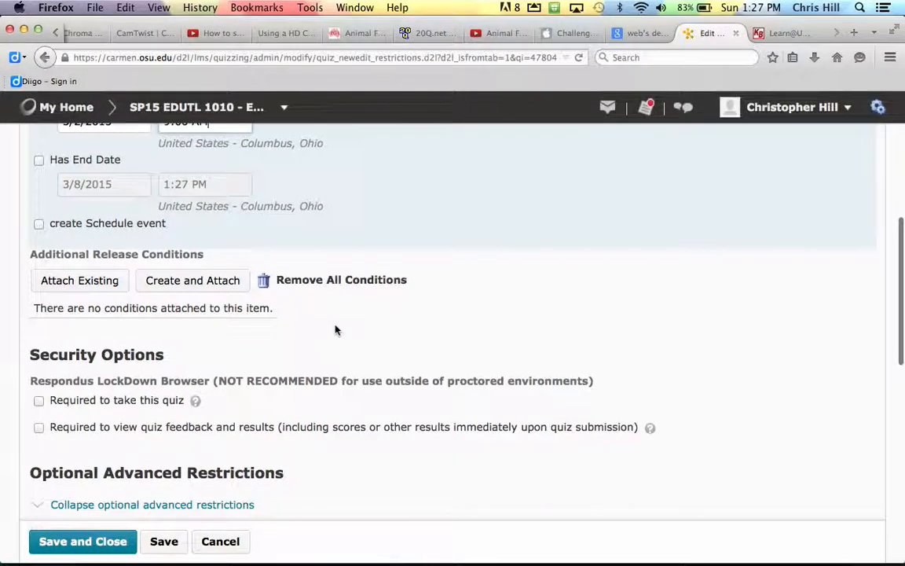
pyautogui.scroll(-6, 335, 329)
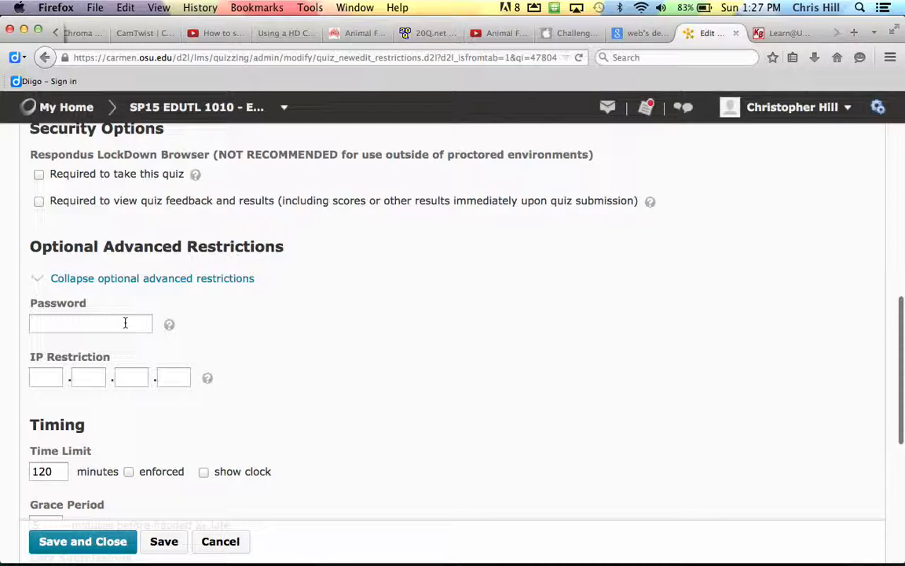
# - Require a password to take the quiz
pyautogui.click(124, 323)
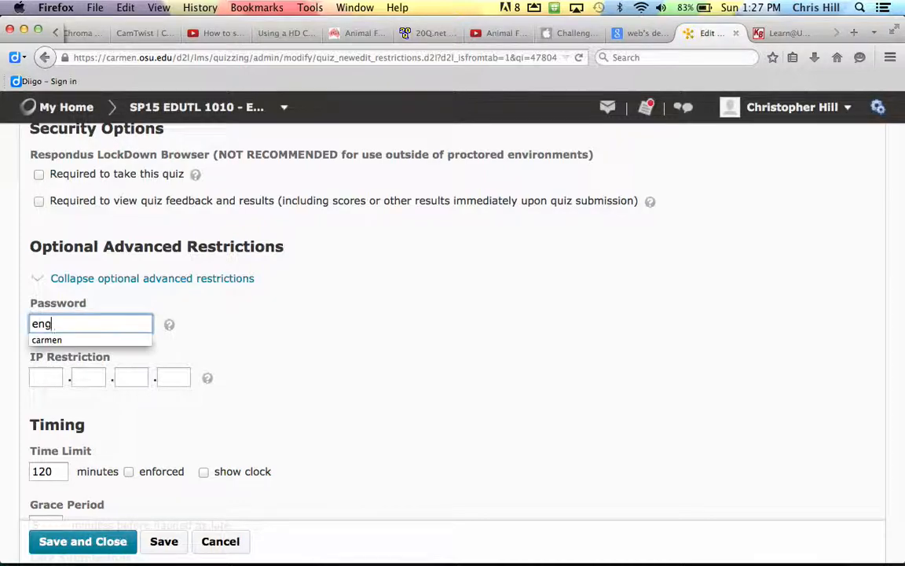
pyautogui.click(221, 320)
# - Change the time limit from 120 to 30 minutes, enforced with the clock shown
pyautogui.doubleClick(49, 471)
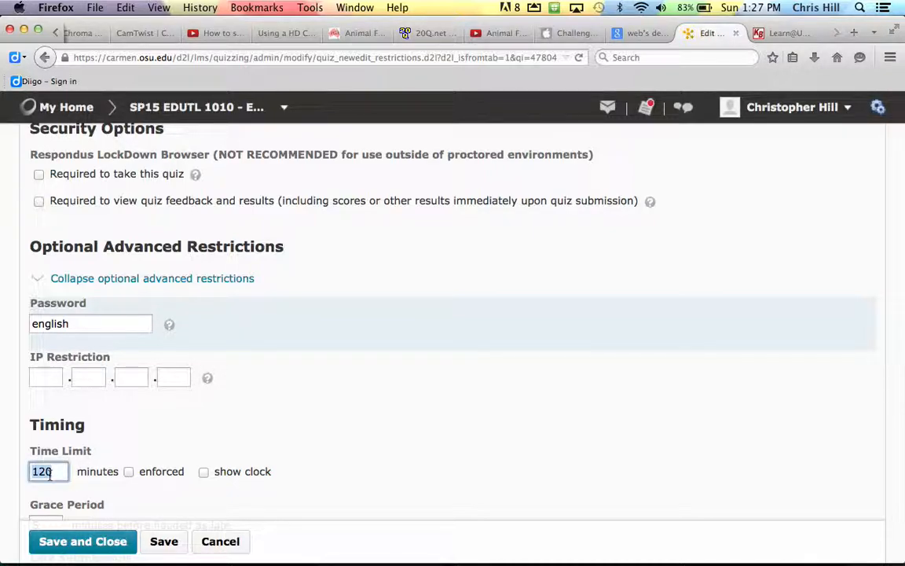
pyautogui.write('30')
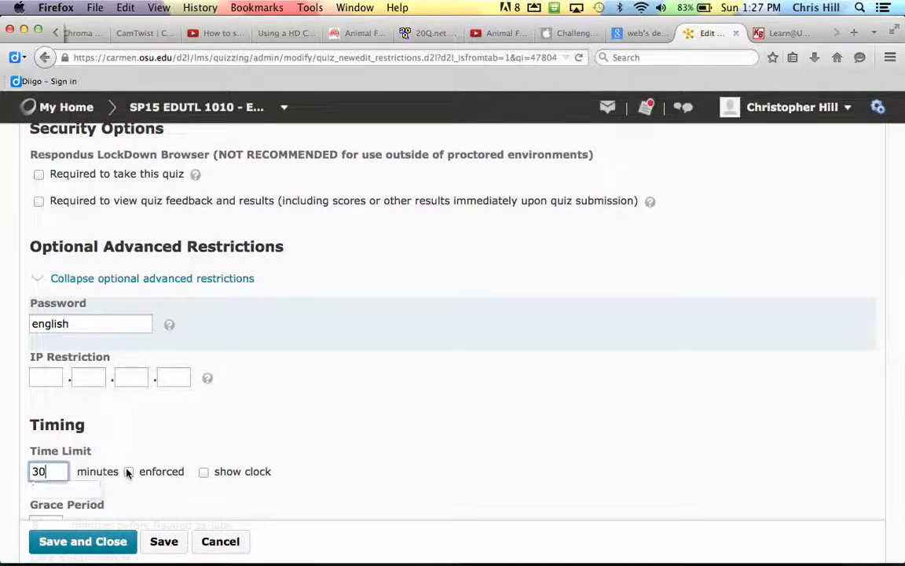
pyautogui.click(129, 471)
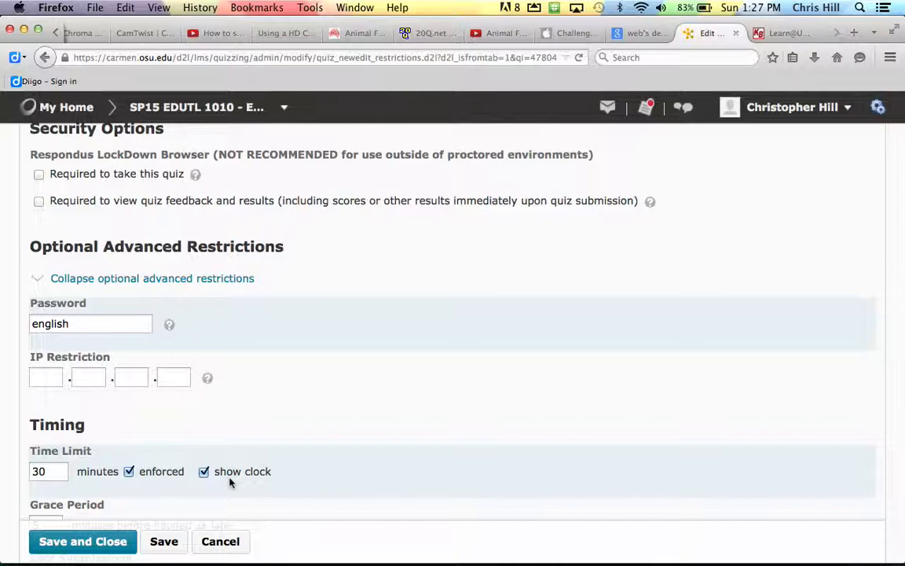
pyautogui.scroll(-5, 269, 458)
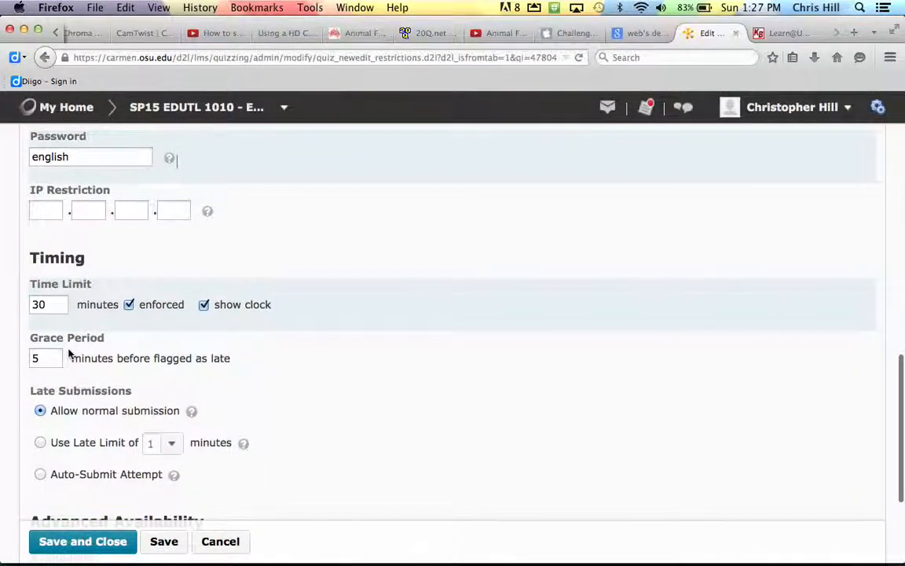
pyautogui.scroll(-3, 69, 353)
pyautogui.scroll(-1, 68, 353)
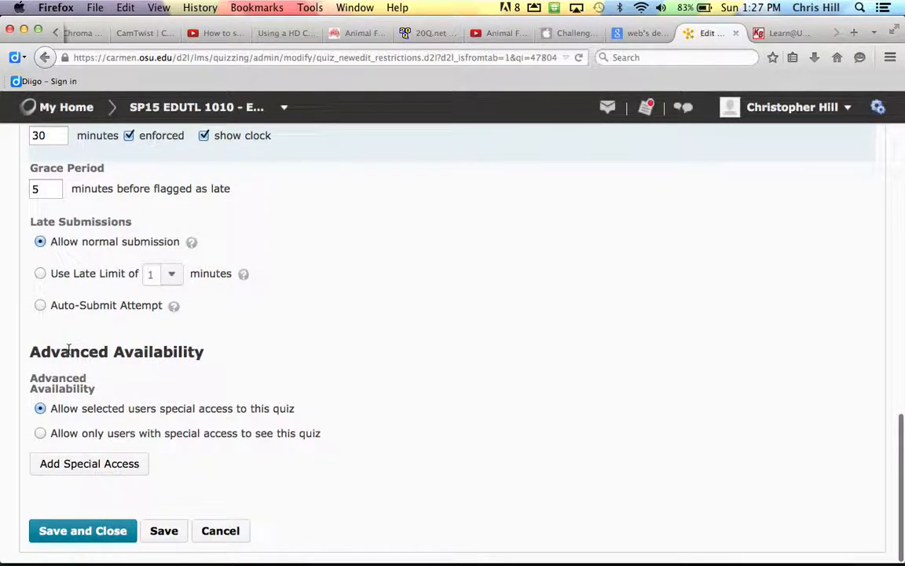
pyautogui.scroll(15, 69, 351)
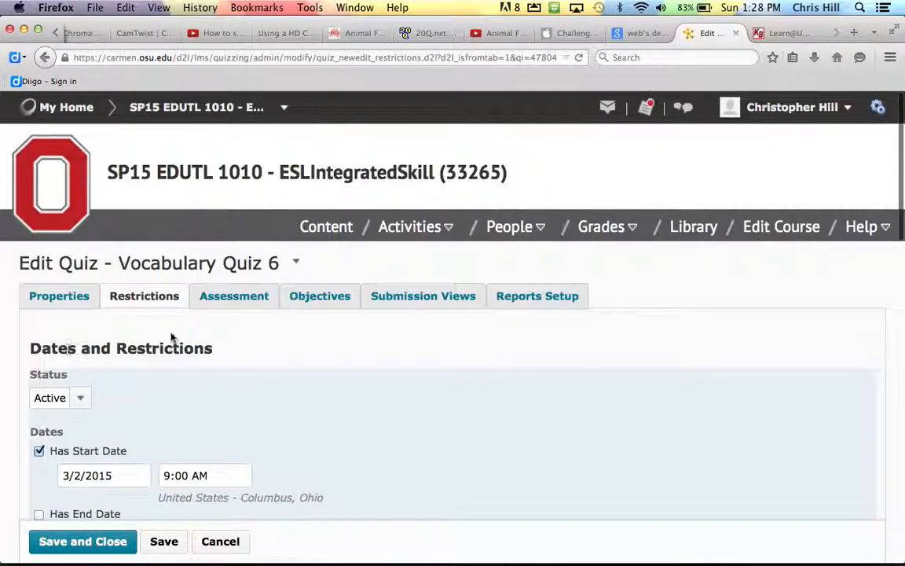
# - Start a new grade item from the quiz's Assessment settings
pyautogui.click(239, 303)
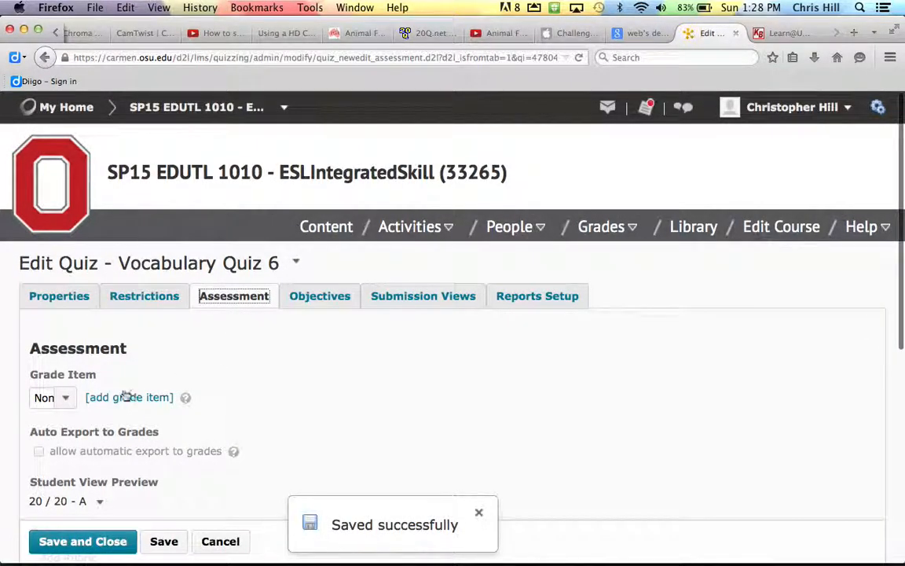
pyautogui.click(65, 397)
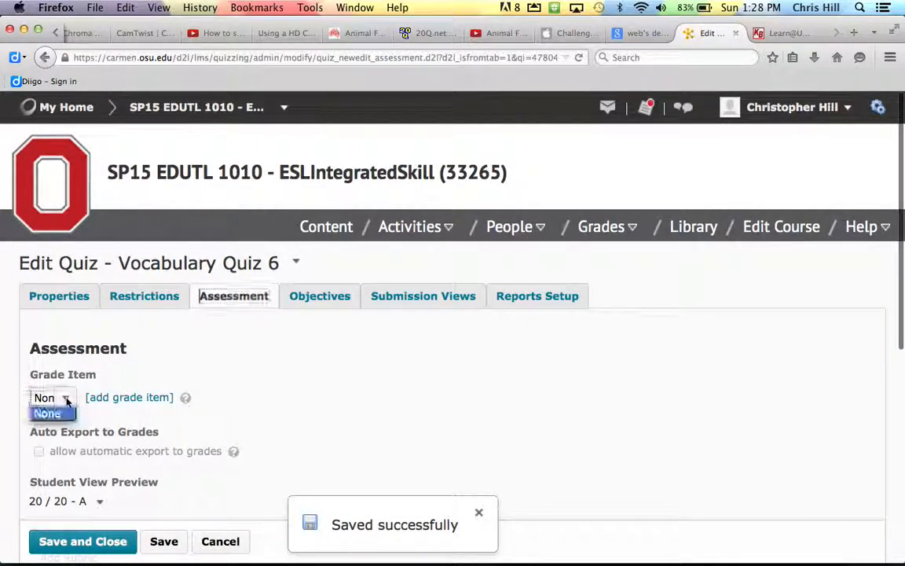
pyautogui.click(123, 397)
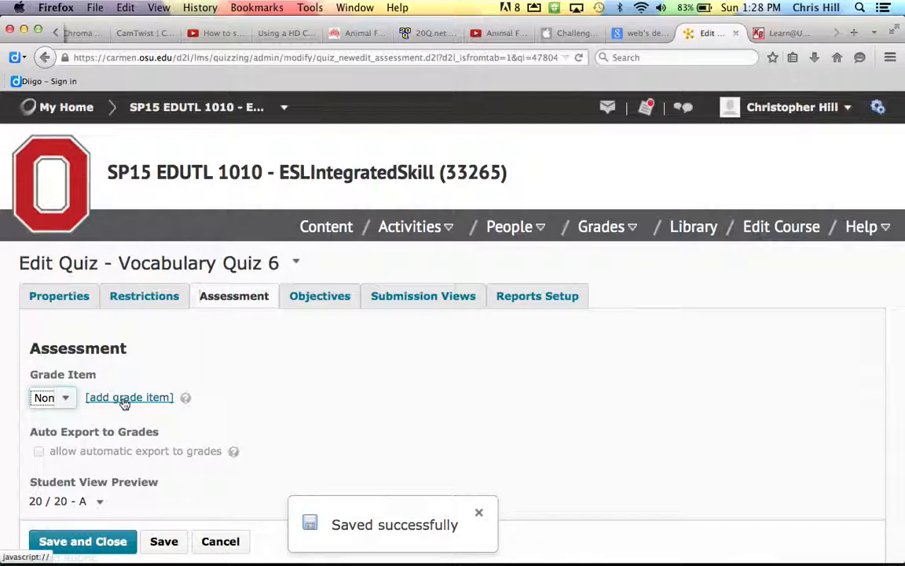
pyautogui.click(111, 399)
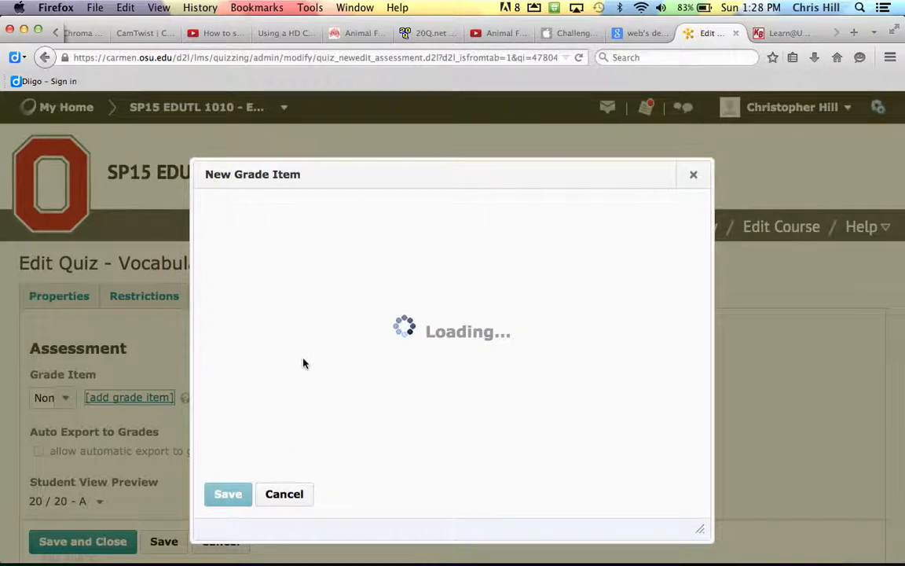
# - Name the grade item 'Vocabulary Quiz 6' with short name 'Vocab6', keeping 10 max points
pyautogui.click(335, 305)
pyautogui.write('V')
pyautogui.press('Down')
pyautogui.press('Down')
pyautogui.press('Down')
pyautogui.press('Down')
pyautogui.press('Down')
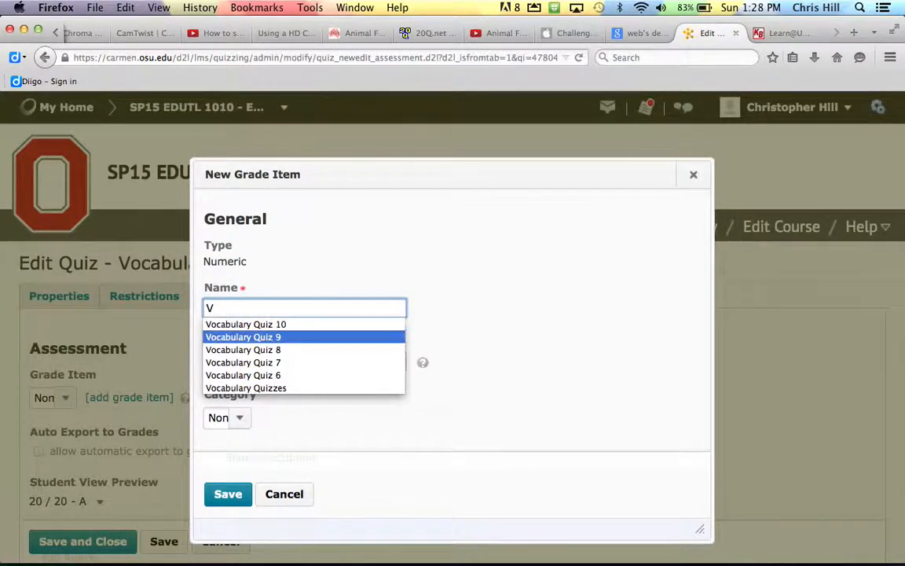
pyautogui.press('Tab')
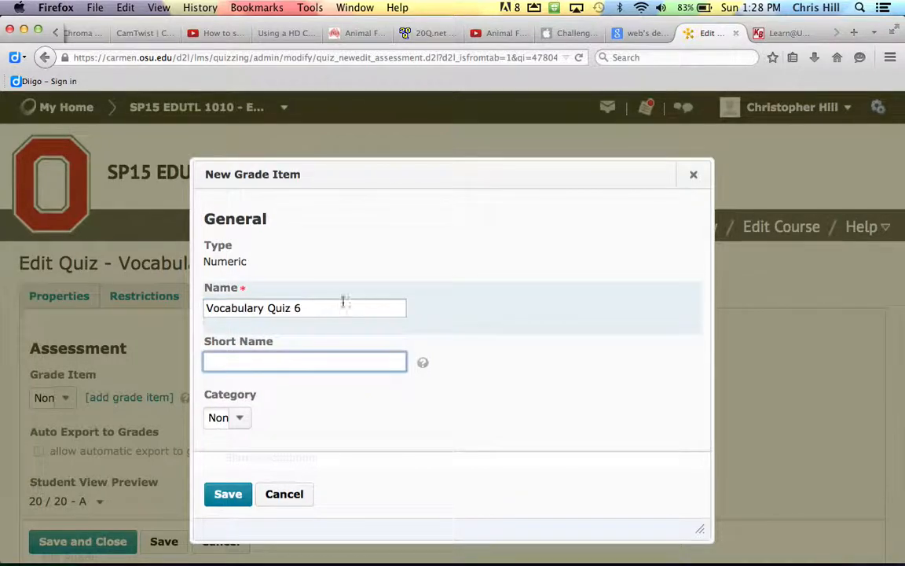
pyautogui.write('V')
pyautogui.press('Down')
pyautogui.press('Down')
pyautogui.press('Down')
pyautogui.press('Down')
pyautogui.press('Down')
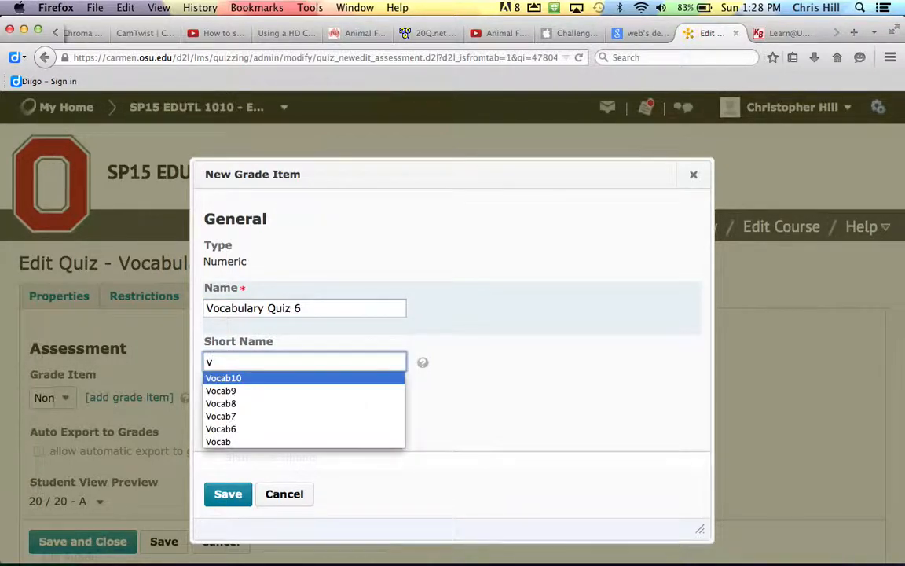
pyautogui.press('Tab')
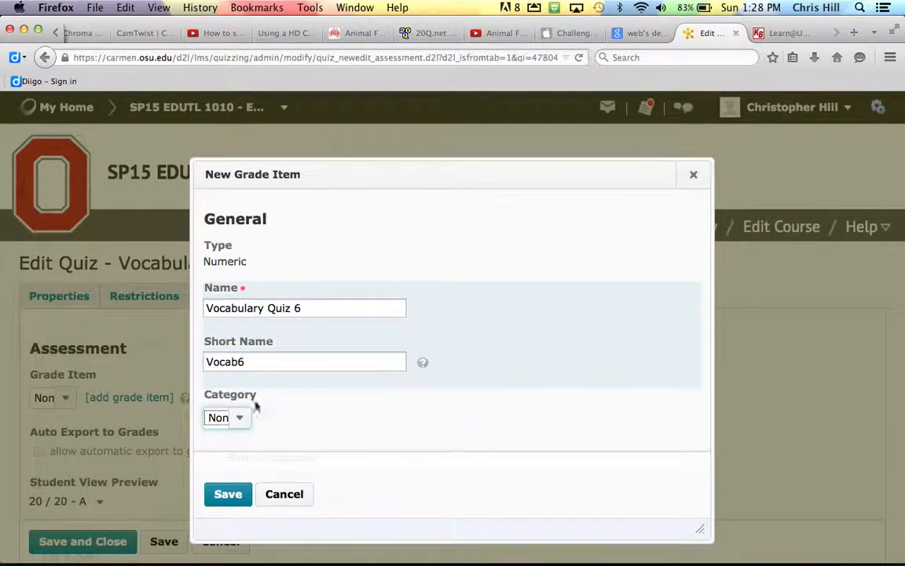
pyautogui.scroll(-4, 271, 424)
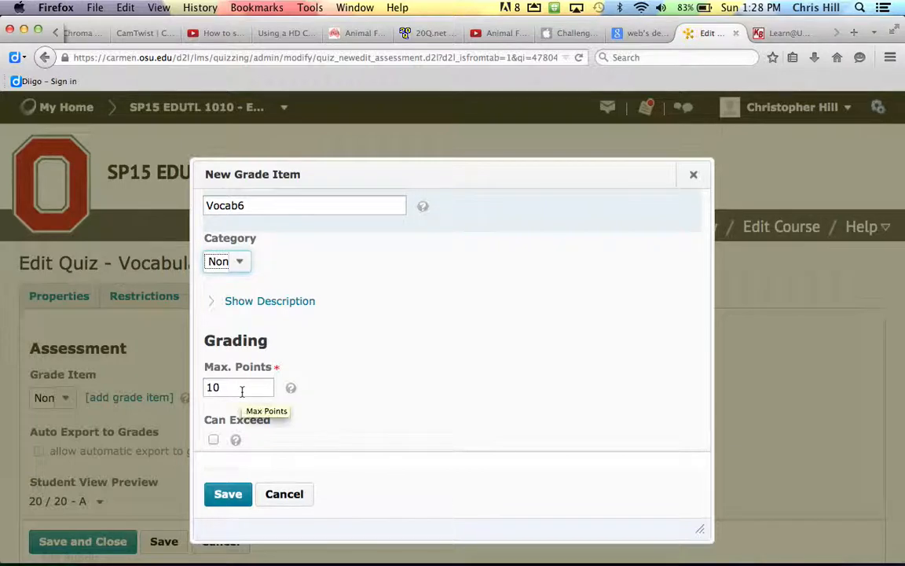
pyautogui.scroll(-4, 325, 387)
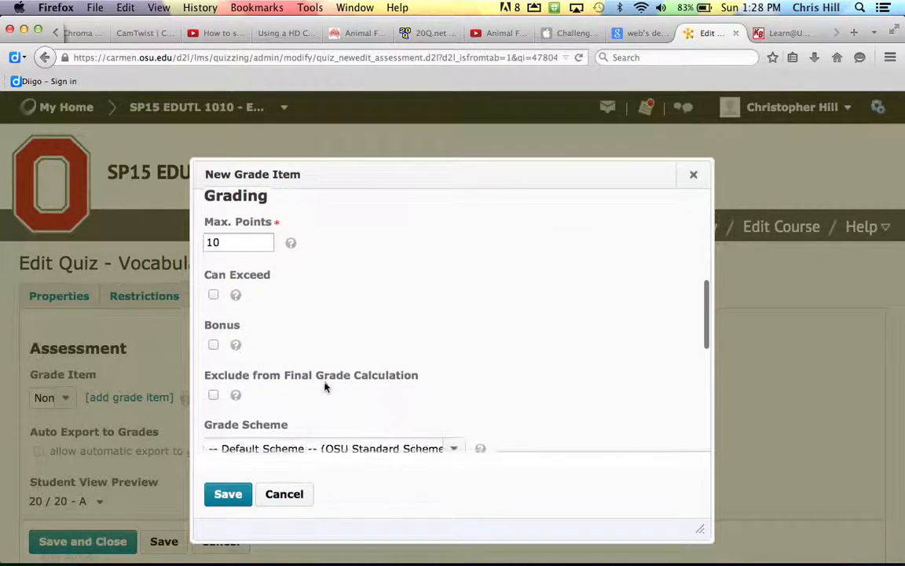
pyautogui.scroll(-6, 326, 387)
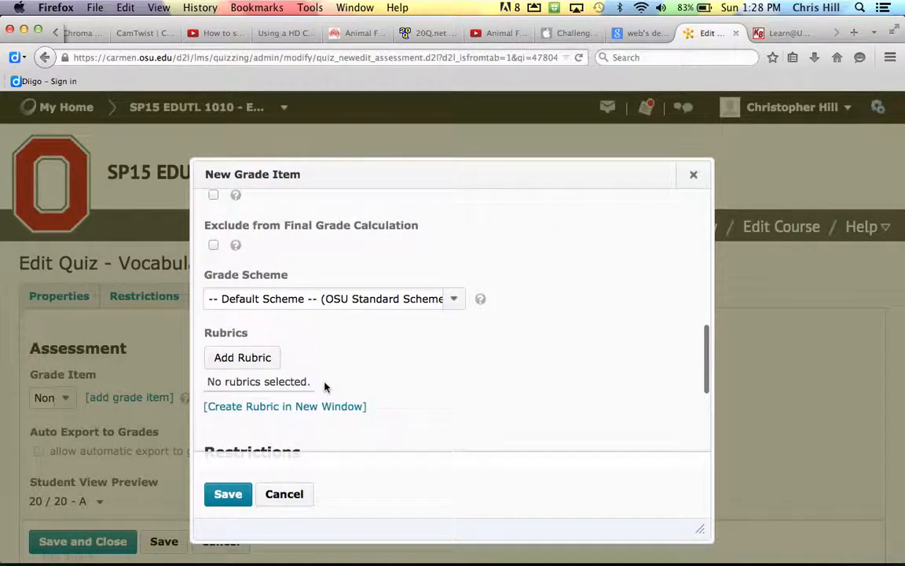
pyautogui.scroll(-4, 326, 386)
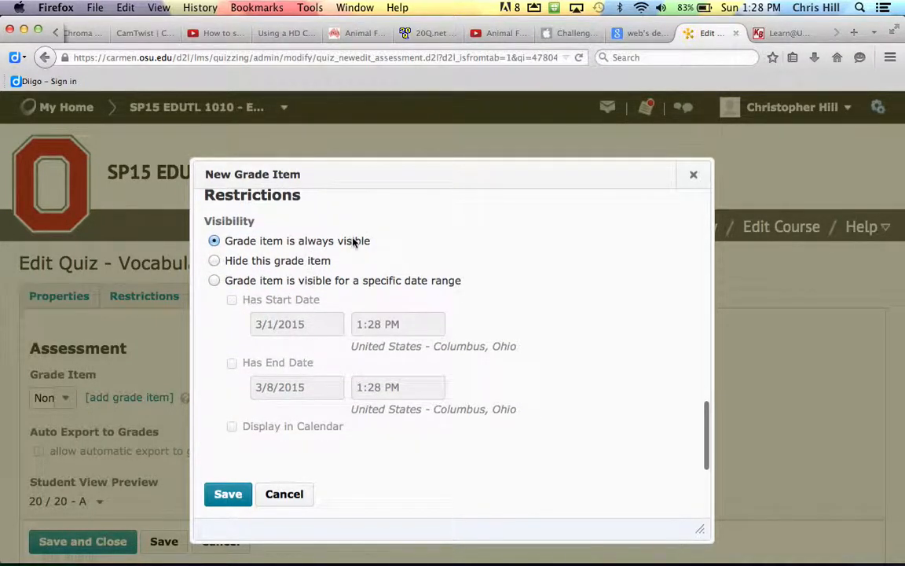
pyautogui.scroll(-5, 354, 243)
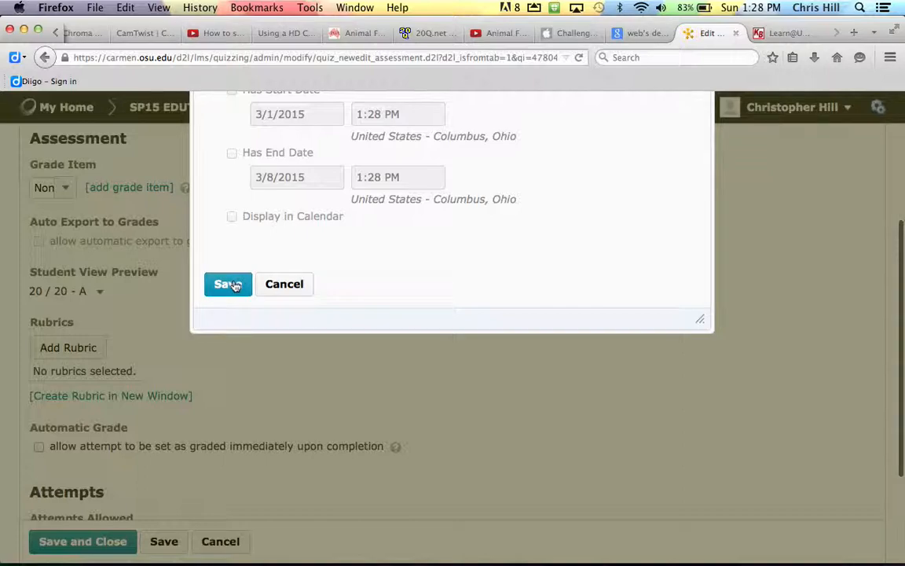
# - Save the grade item and enable automatic export to grades and auto-graded attempts
pyautogui.click(230, 284)
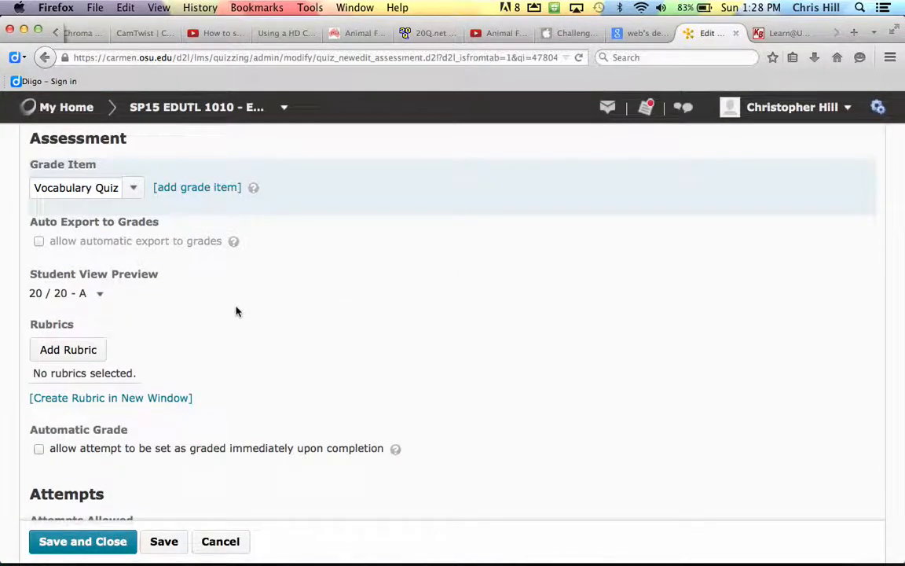
pyautogui.click(39, 241)
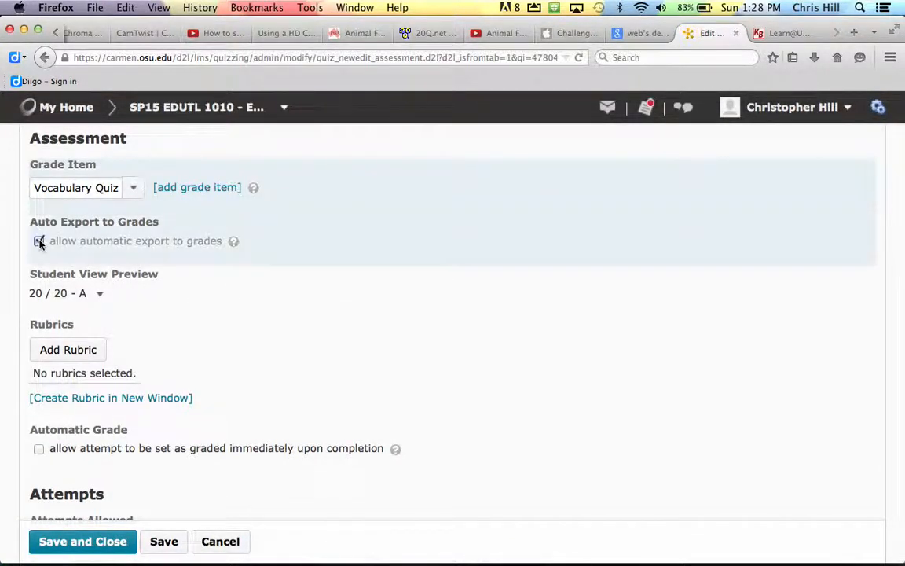
pyautogui.scroll(-2, 178, 312)
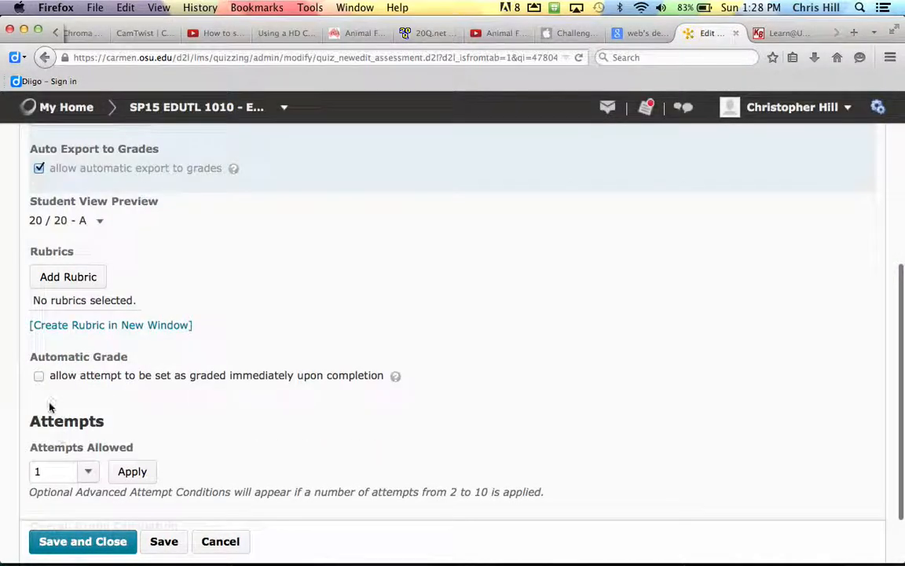
pyautogui.click(39, 377)
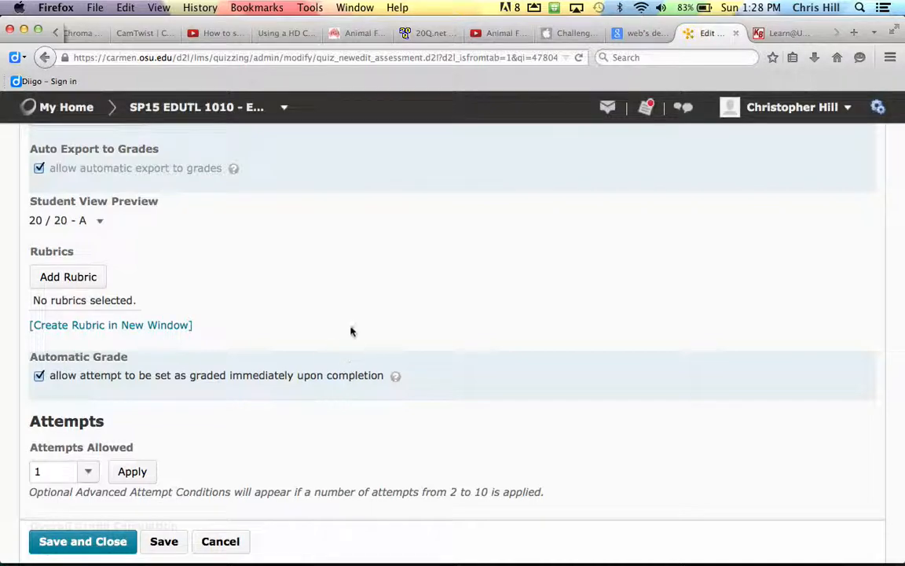
pyautogui.scroll(4, 352, 287)
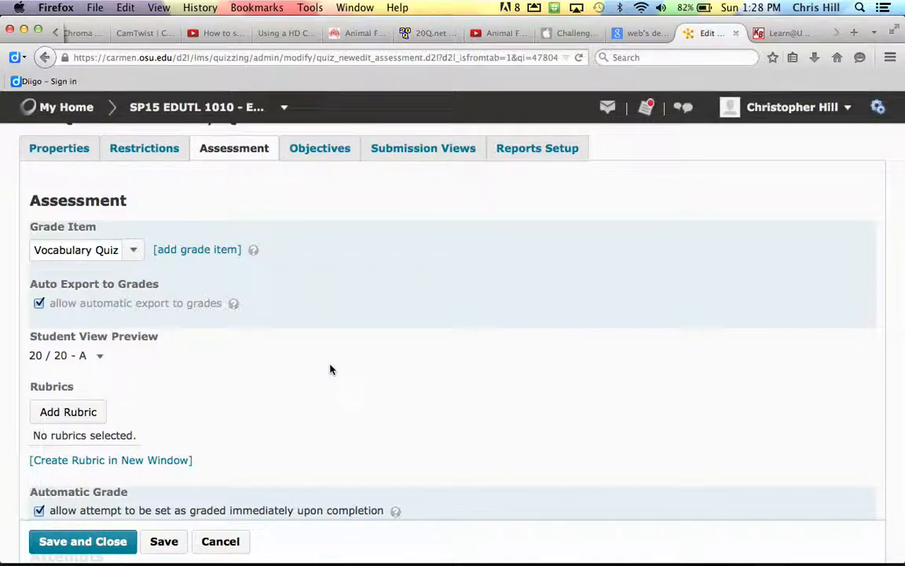
pyautogui.scroll(-6, 330, 369)
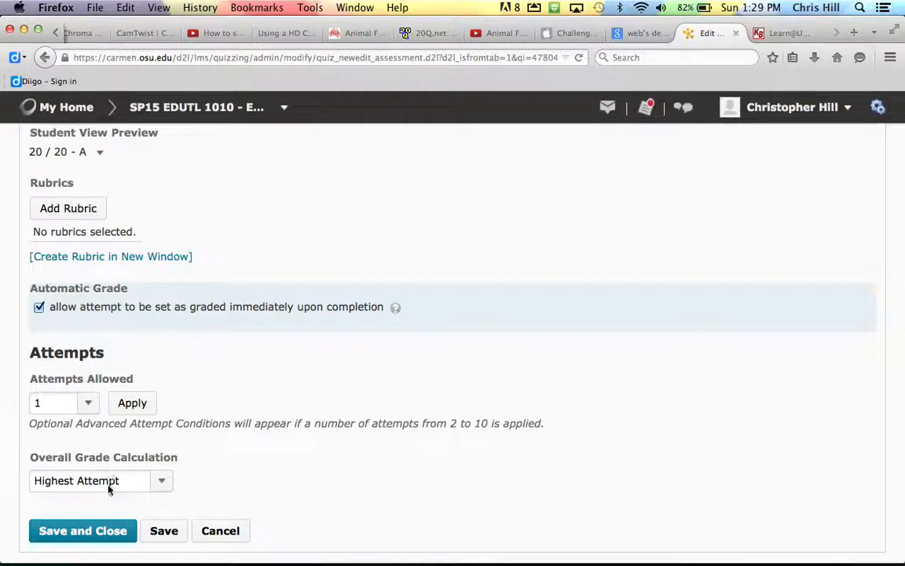
pyautogui.scroll(2, 206, 470)
pyautogui.scroll(8, 206, 470)
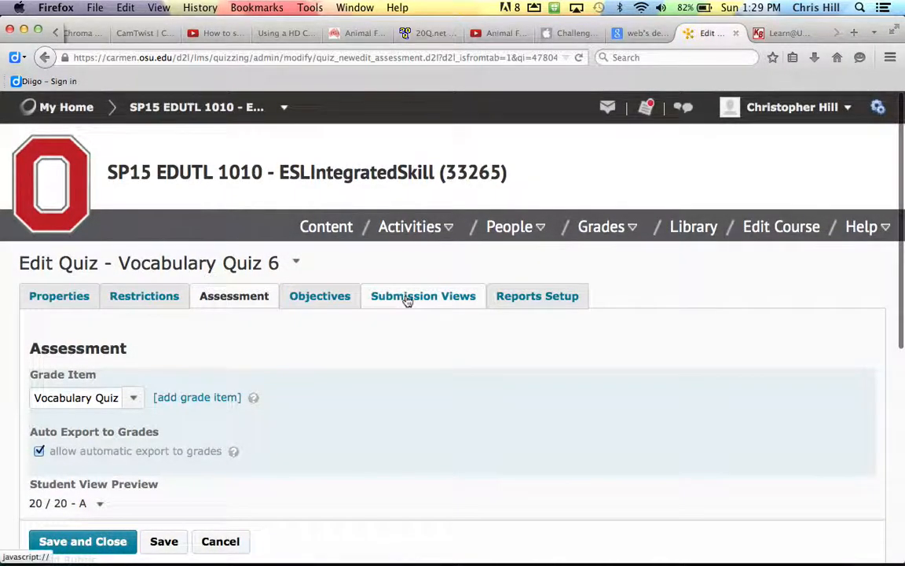
# - Open the default submission view for editing
pyautogui.click(406, 298)
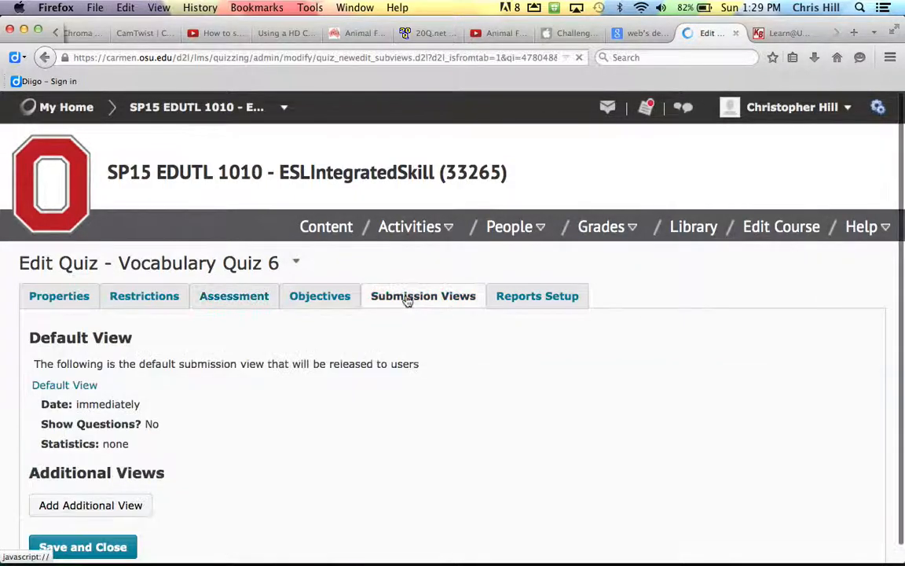
pyautogui.scroll(-1, 233, 418)
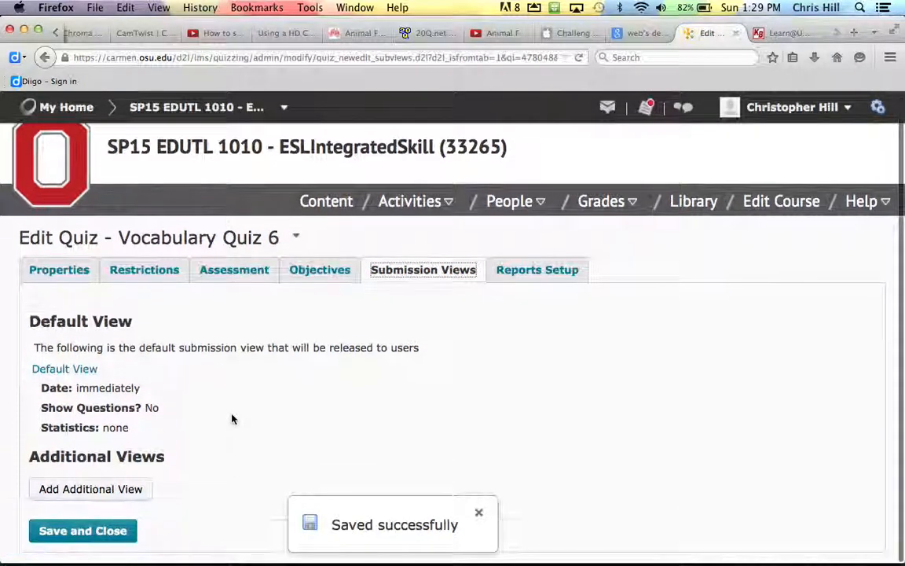
pyautogui.click(87, 374)
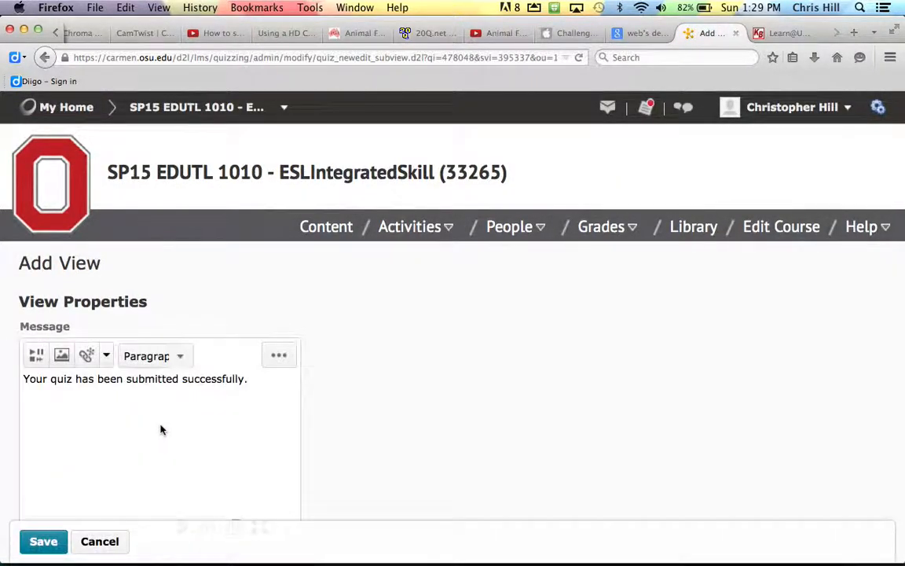
# - Make the submission view show all questions with responses plus correct answers, then save it
pyautogui.scroll(-2, 161, 429)
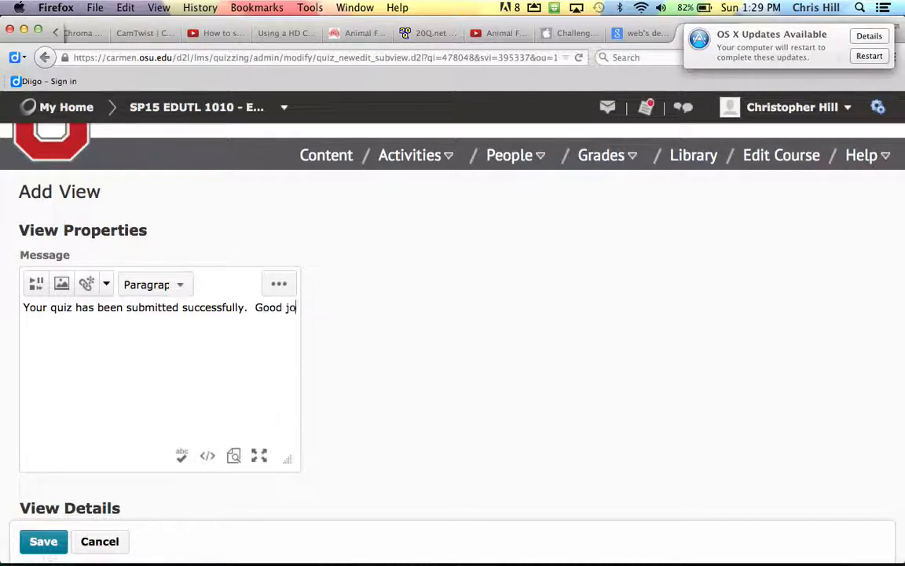
pyautogui.write('b!')
pyautogui.scroll(-8, 394, 324)
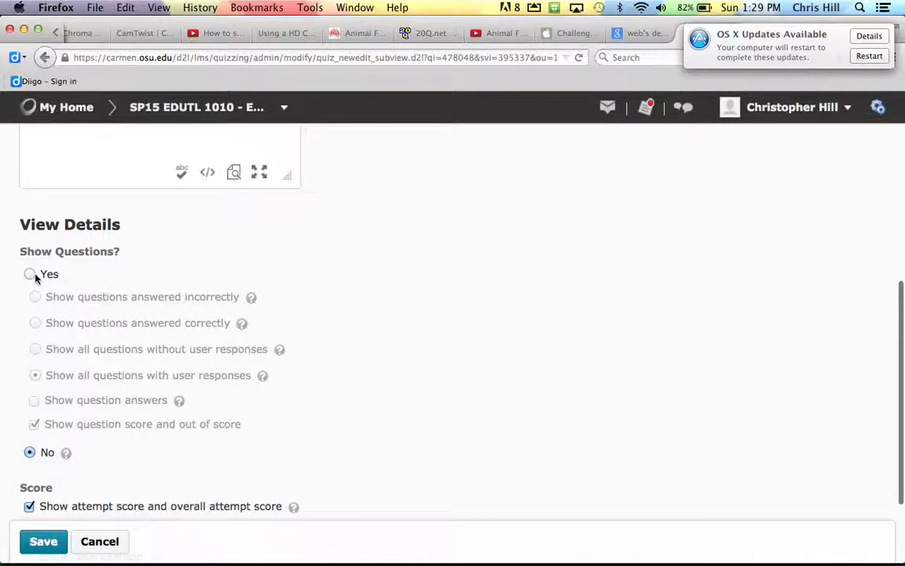
pyautogui.click(29, 274)
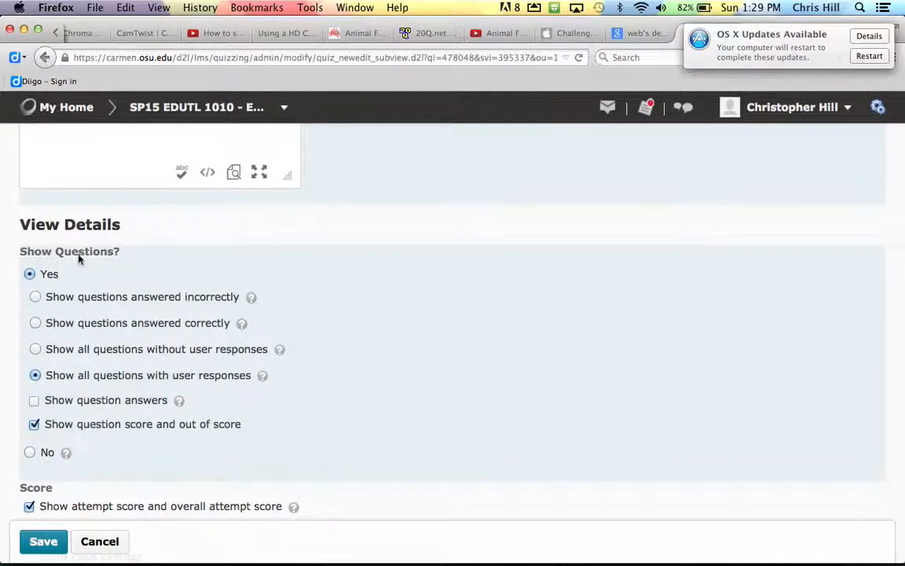
pyautogui.click(34, 402)
pyautogui.scroll(-1, 293, 408)
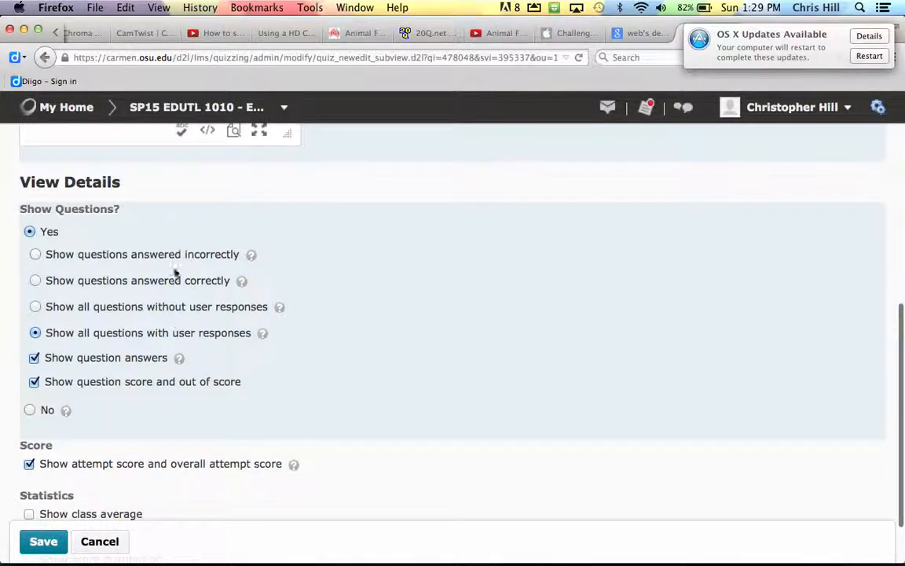
pyautogui.scroll(-2, 272, 367)
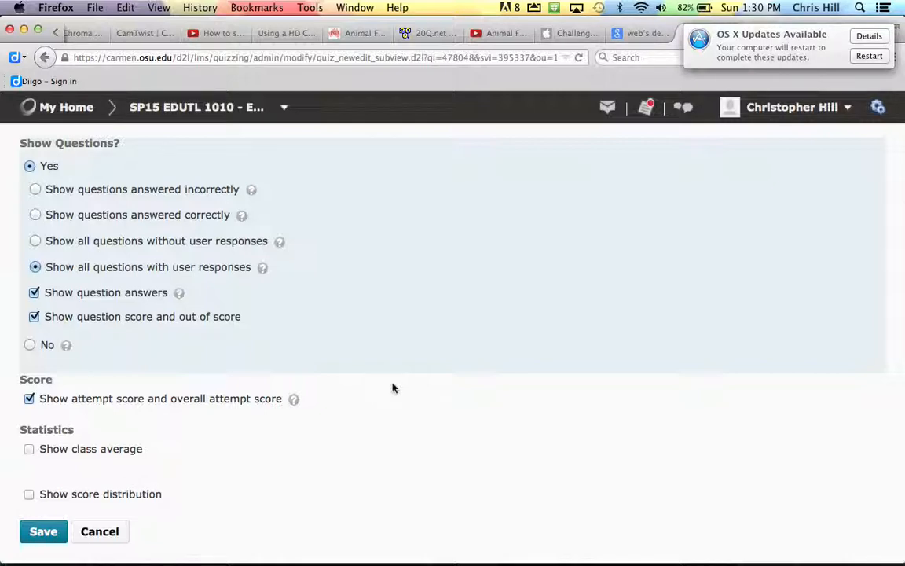
pyautogui.scroll(3, 394, 390)
pyautogui.scroll(-3, 392, 390)
pyautogui.scroll(15, 210, 445)
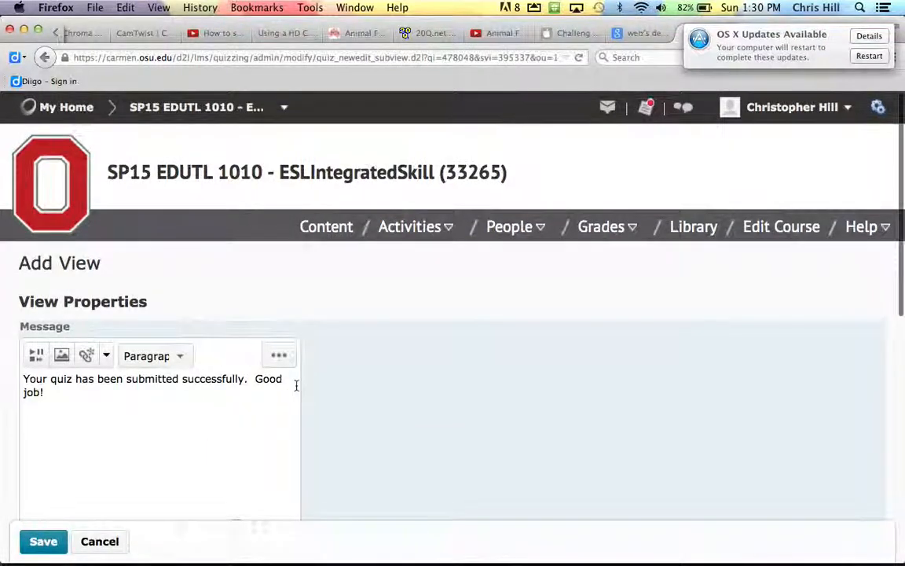
pyautogui.scroll(-15, 295, 387)
pyautogui.click(45, 532)
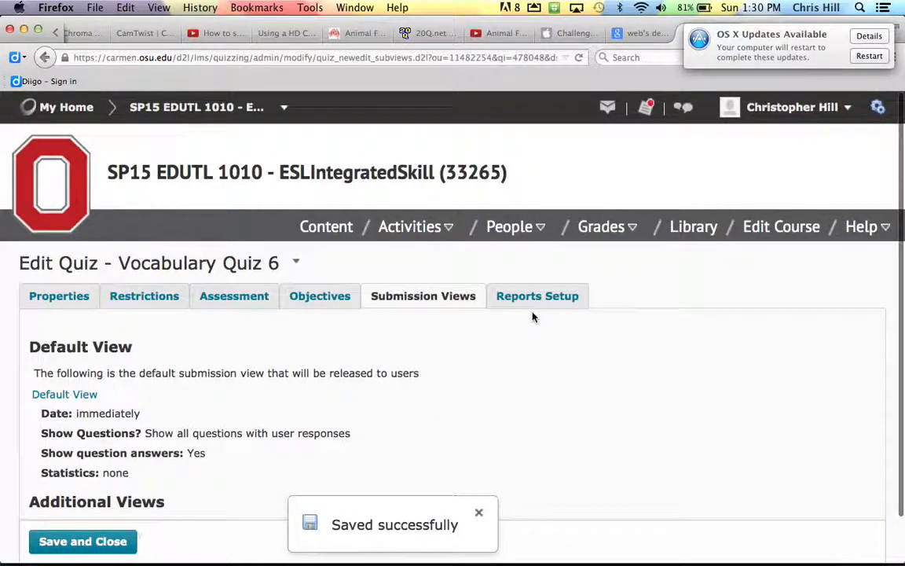
# - Save and close the quiz, then open the actions menu beside Vocabulary Quiz 6
pyautogui.scroll(-2, 521, 351)
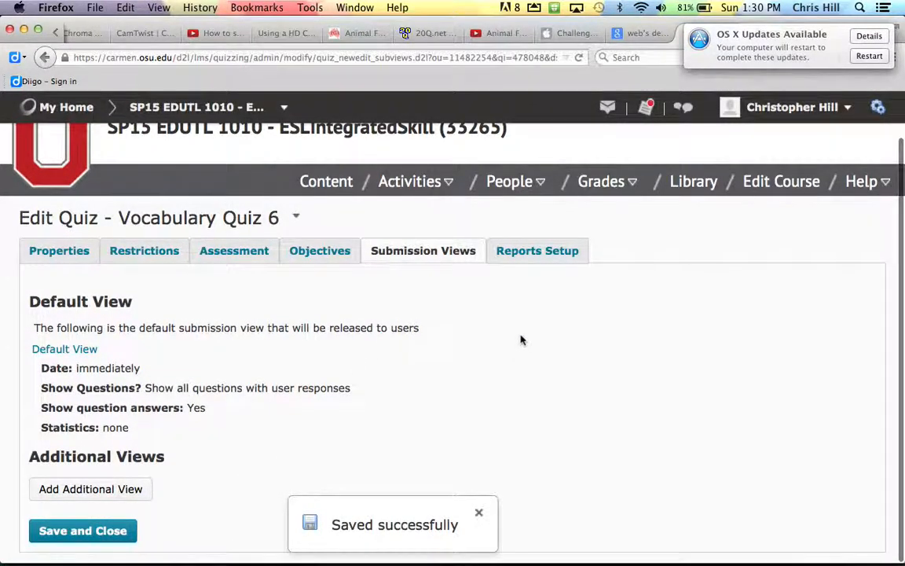
pyautogui.click(112, 532)
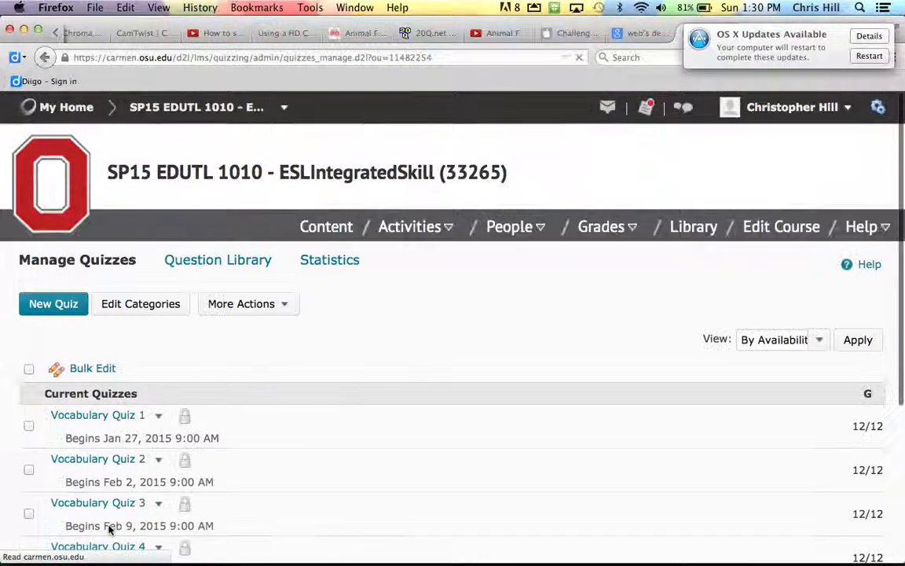
pyautogui.scroll(-5, 287, 465)
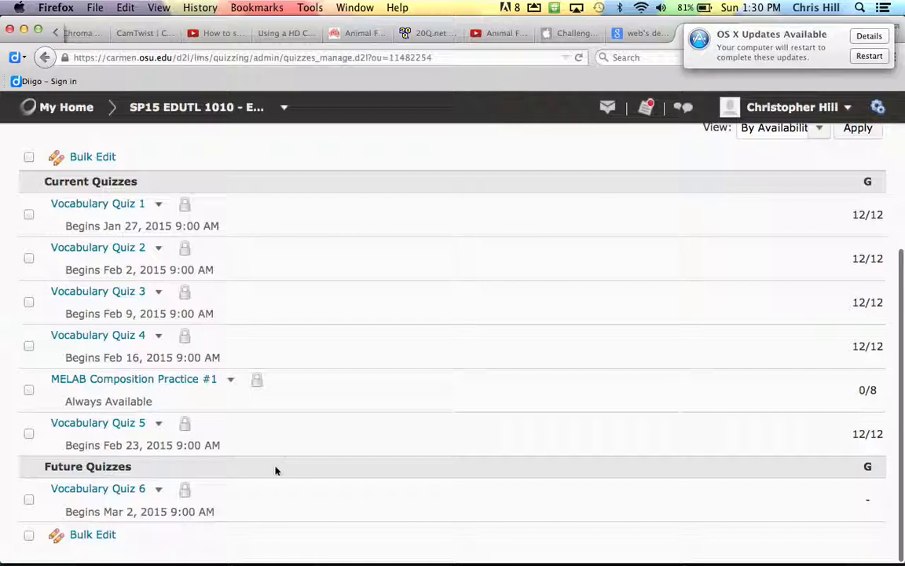
pyautogui.click(158, 489)
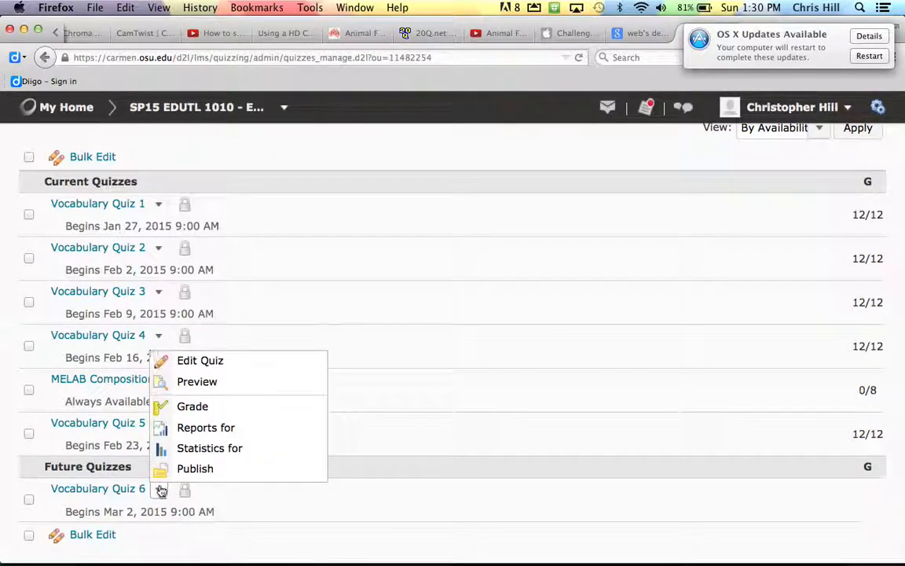
# - Start a student preview of Vocabulary Quiz 6
pyautogui.click(192, 382)
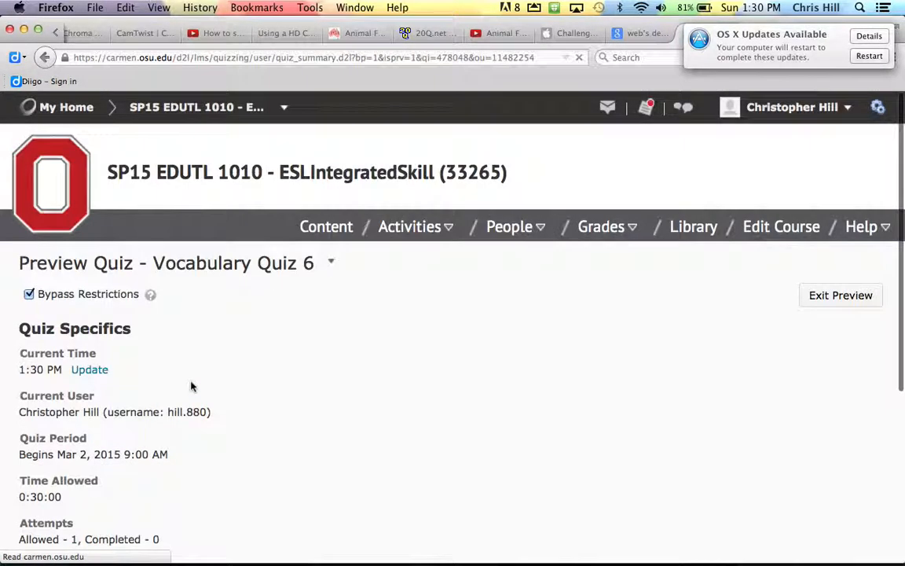
pyautogui.scroll(-1, 238, 381)
pyautogui.scroll(-3, 236, 381)
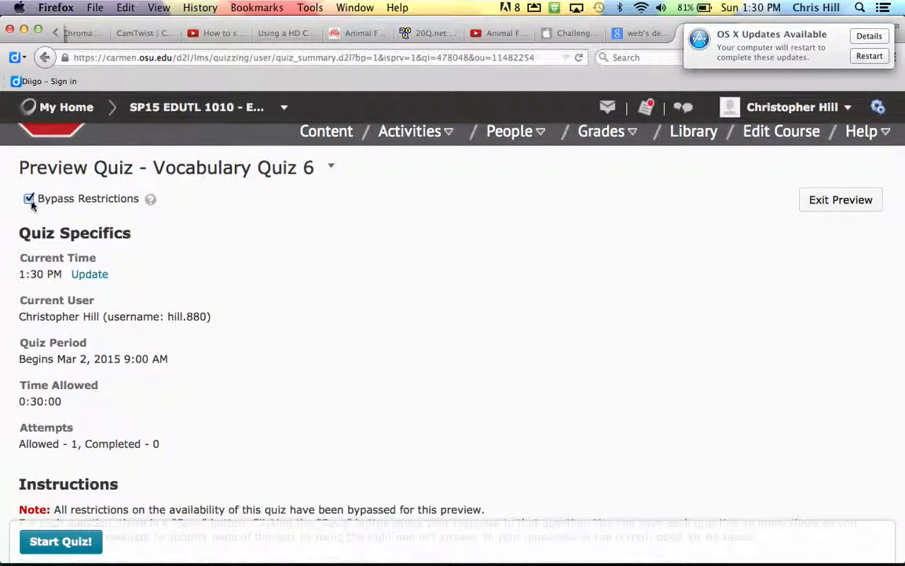
pyautogui.click(49, 544)
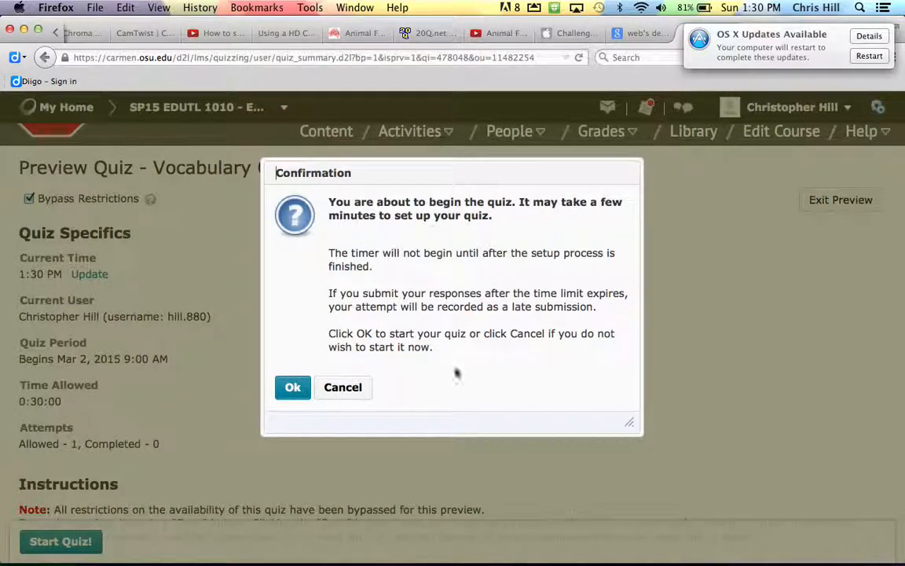
pyautogui.click(294, 393)
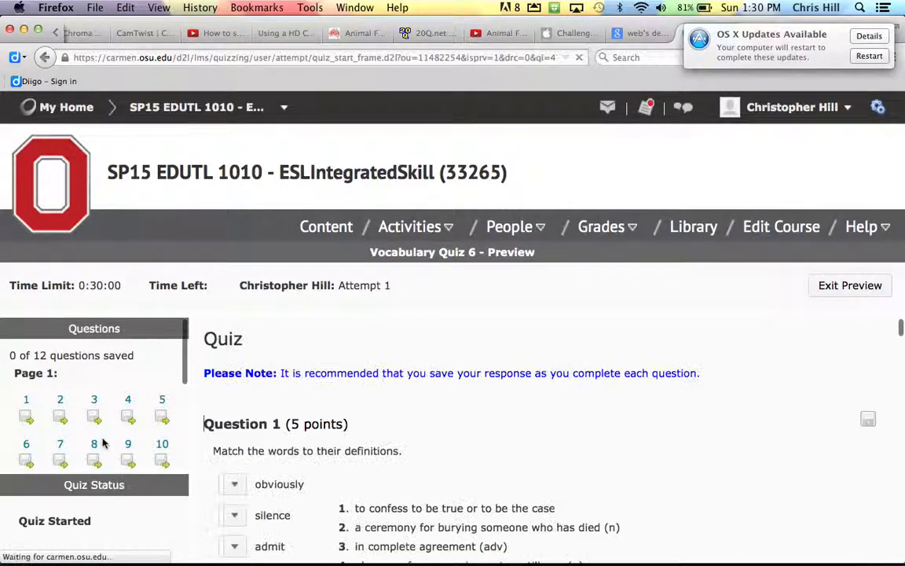
# - Answer Question 3 with 'rushed', save the answer, and exit the preview
pyautogui.scroll(-5, 367, 435)
pyautogui.scroll(3, 367, 435)
pyautogui.scroll(-6, 367, 430)
pyautogui.scroll(-7, 367, 429)
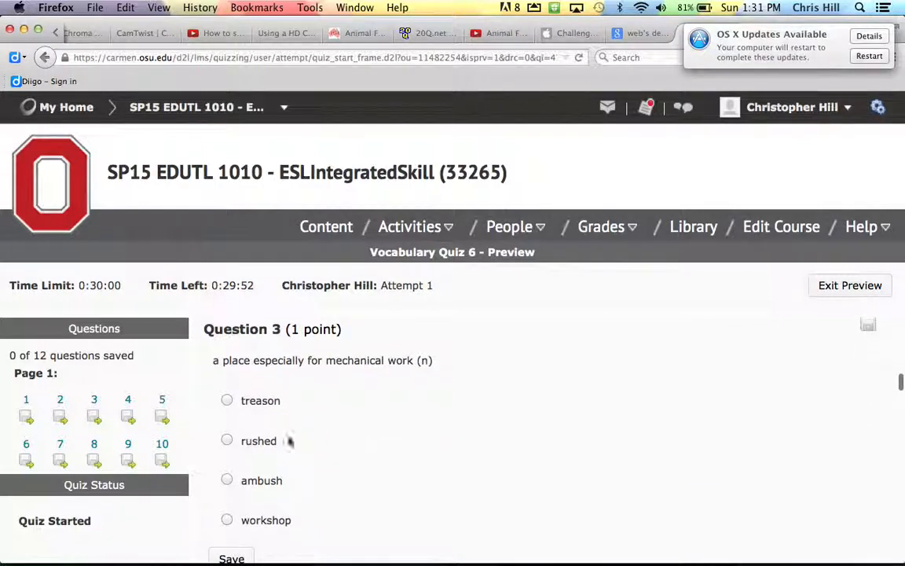
pyautogui.scroll(-1, 236, 424)
pyautogui.click(227, 392)
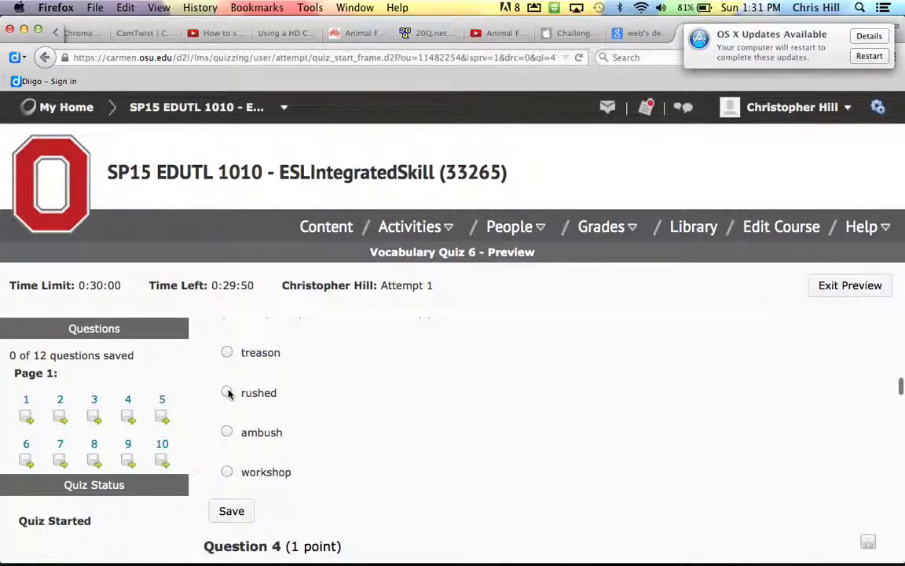
pyautogui.click(230, 511)
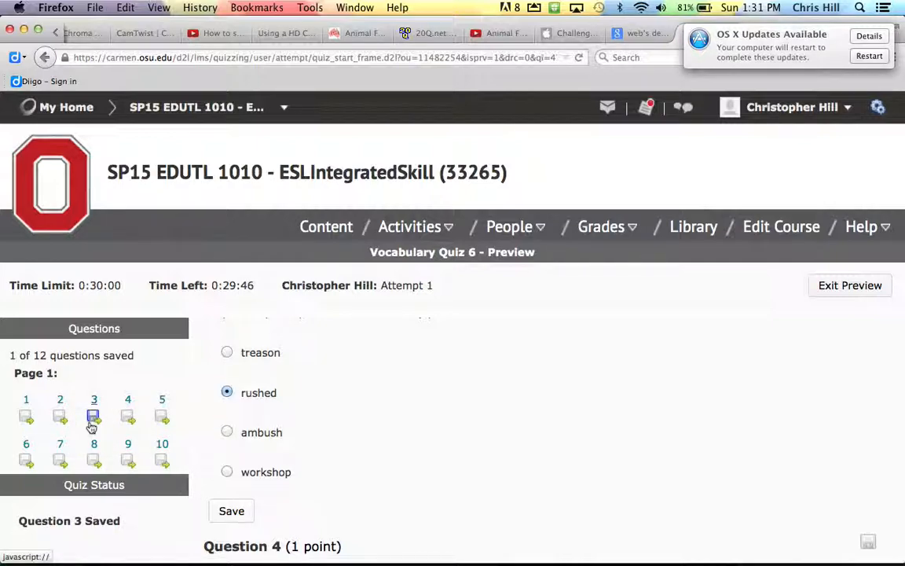
pyautogui.scroll(-4, 295, 428)
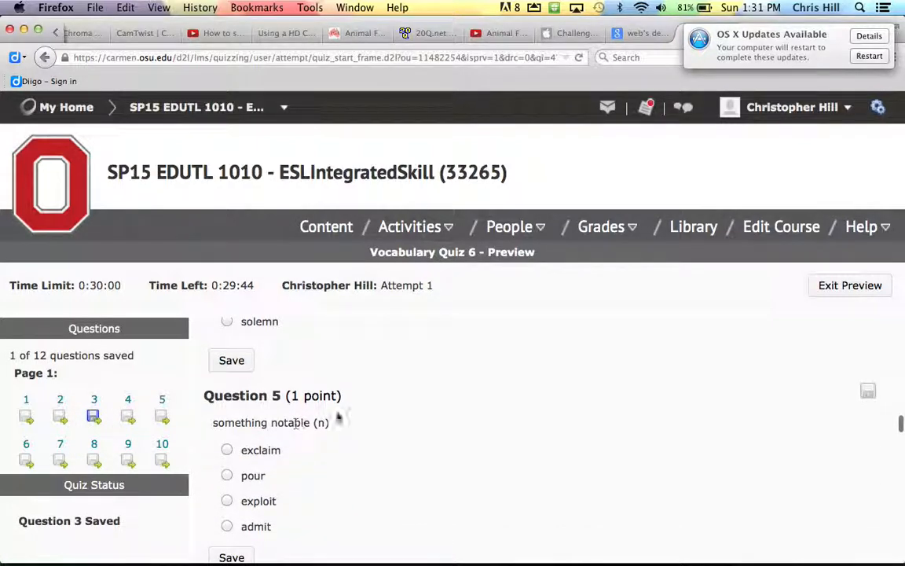
pyautogui.scroll(-20, 353, 489)
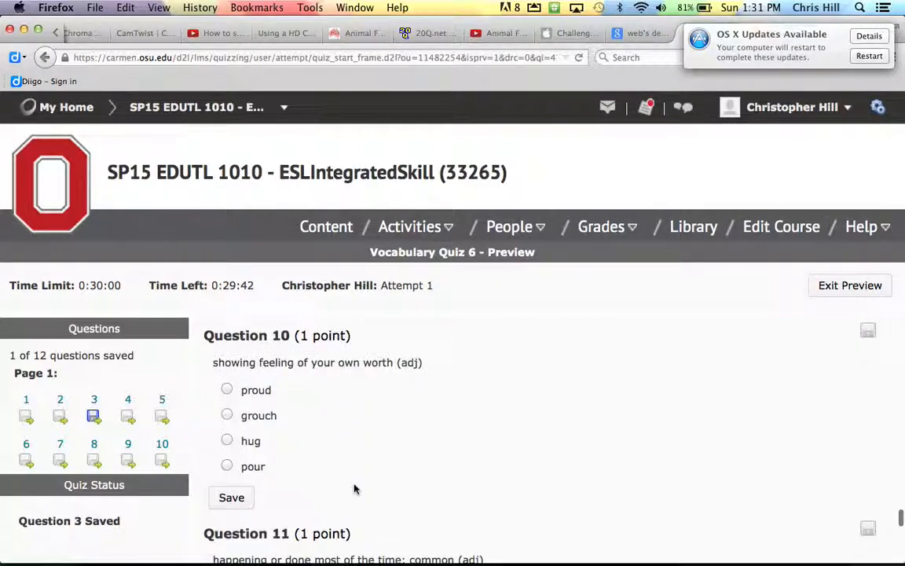
pyautogui.scroll(-5, 353, 489)
pyautogui.click(845, 288)
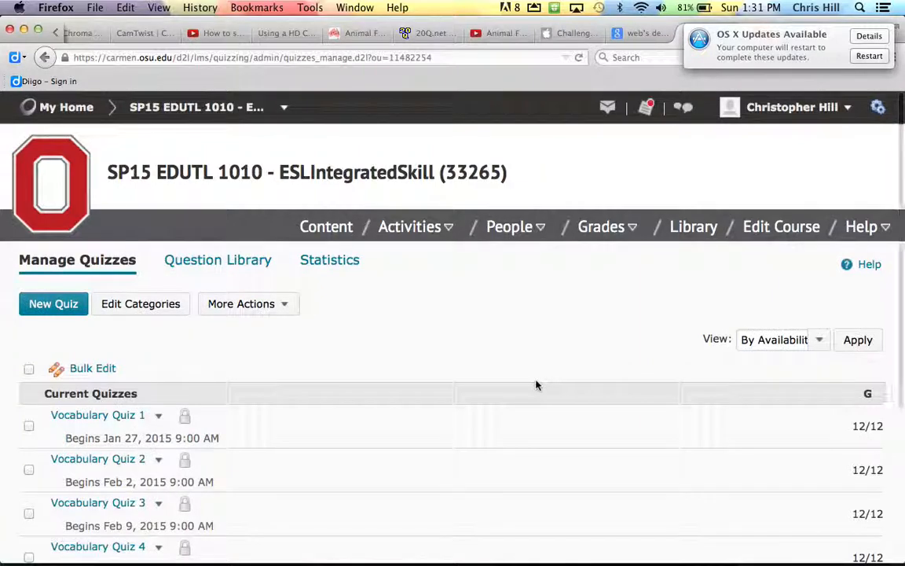
# - Scroll to Future Quizzes to confirm Vocabulary Quiz 6 begins Mar 2, 2015
pyautogui.scroll(-5, 406, 428)
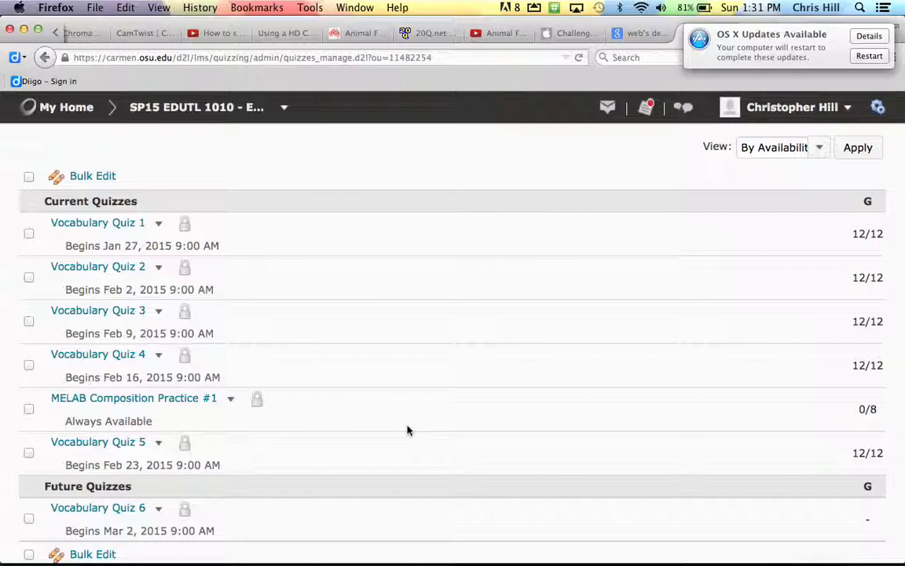
# - Bring up the week 6 vocab.txt quiz text in TextWrangler, then the D2L Question Import Tool
pyautogui.press('super+Tab')
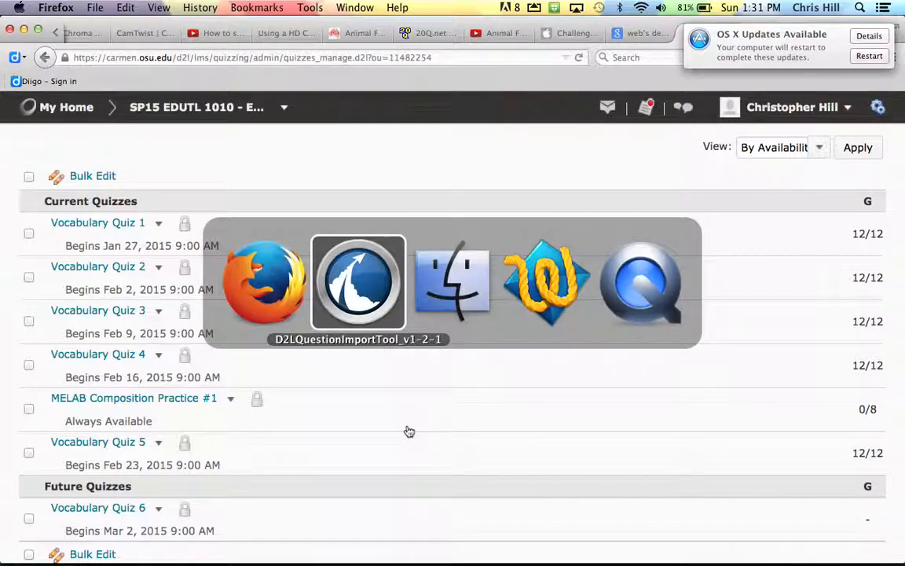
pyautogui.press('super+Tab')
pyautogui.press('super+Tab')
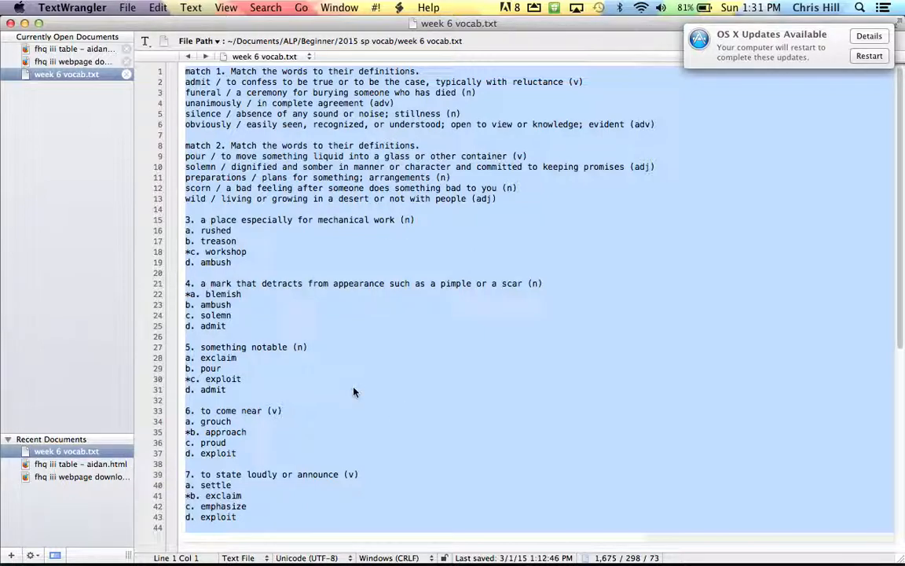
pyautogui.press('super+Tab')
pyautogui.press('super+Tab')
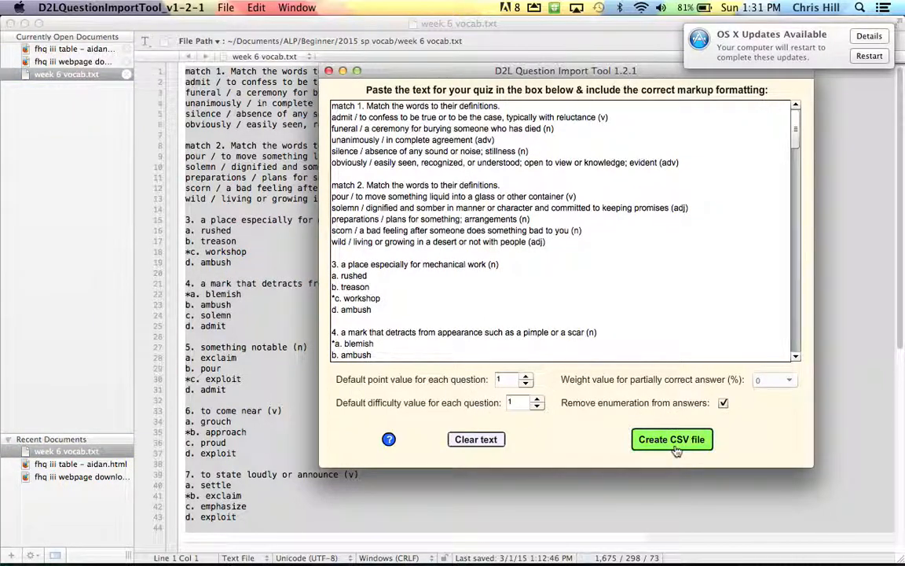
# - Return to the Carmen Manage Quizzes page in Firefox listing Vocabulary Quiz 6
pyautogui.press('super+Tab')
pyautogui.press('super+Tab')
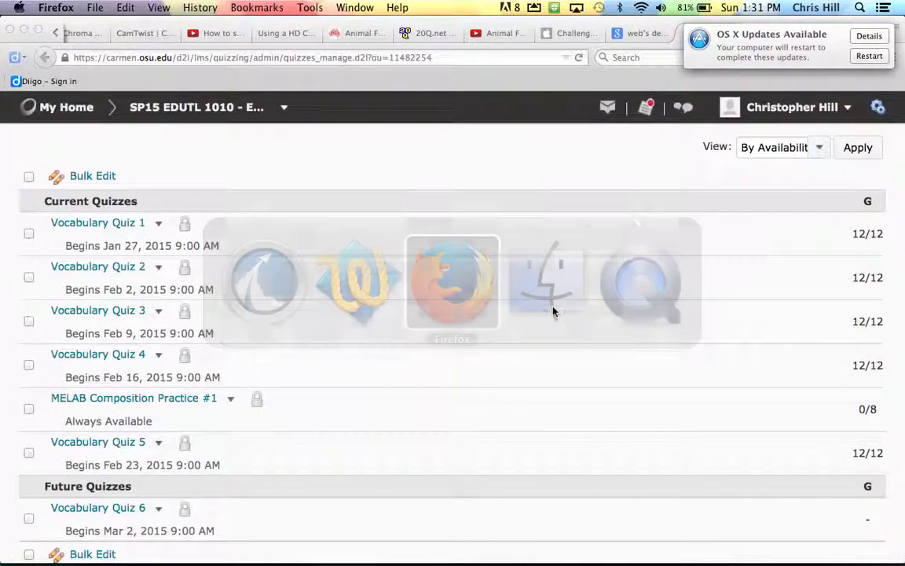